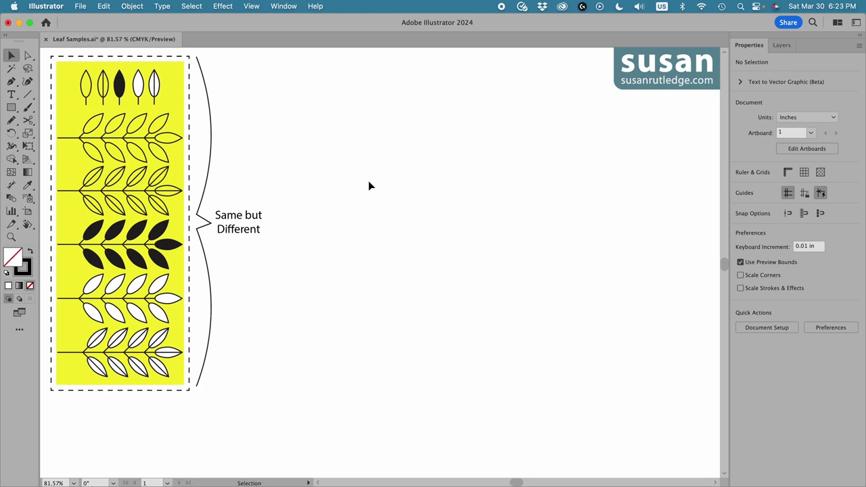
Step: Draw a 0.35 × 0.85 in ellipse on the canvas and set its stroke weight to 2 pt
{"action": "left_click", "coordinate": [12, 107]}
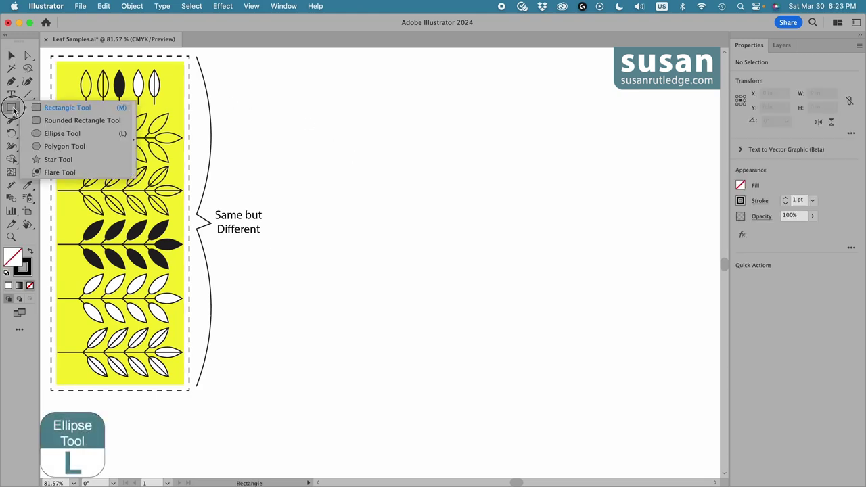
{"action": "left_click", "coordinate": [51, 134]}
{"action": "left_click", "coordinate": [316, 169]}
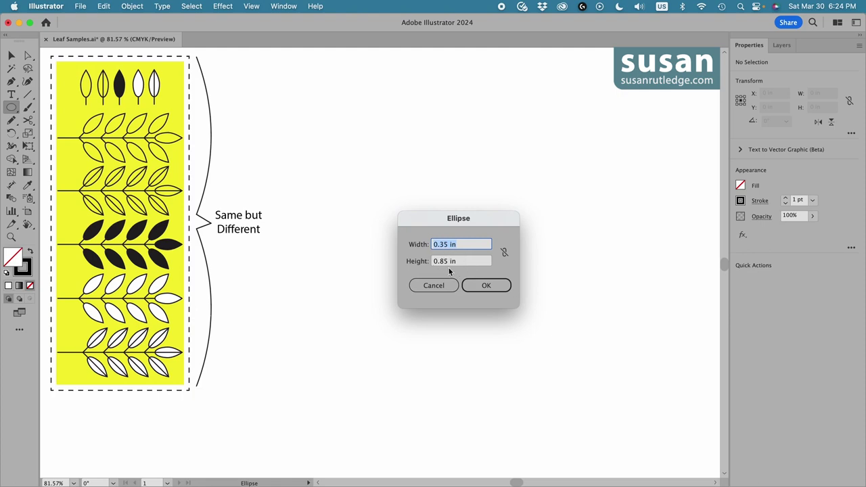
{"action": "left_click", "coordinate": [485, 285]}
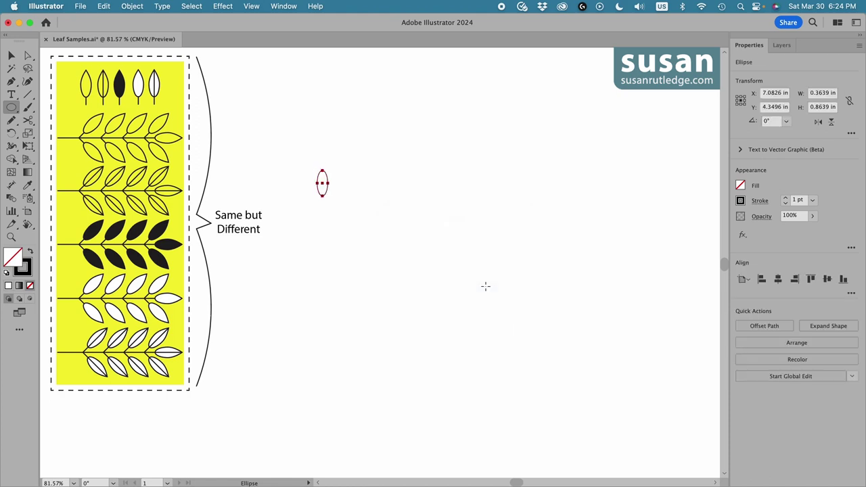
{"action": "left_click", "coordinate": [786, 198]}
Step: Convert the oval's top anchor into a sharp corner point with the Anchor Point Tool
{"action": "key", "text": "shift+c"}
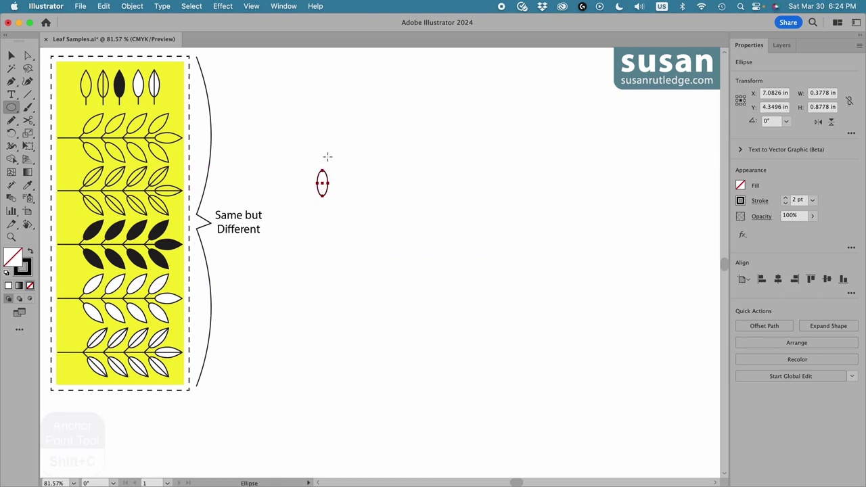
{"action": "left_click", "coordinate": [10, 84]}
{"action": "left_click_drag", "start_coordinate": [10, 84], "coordinate": [96, 126]}
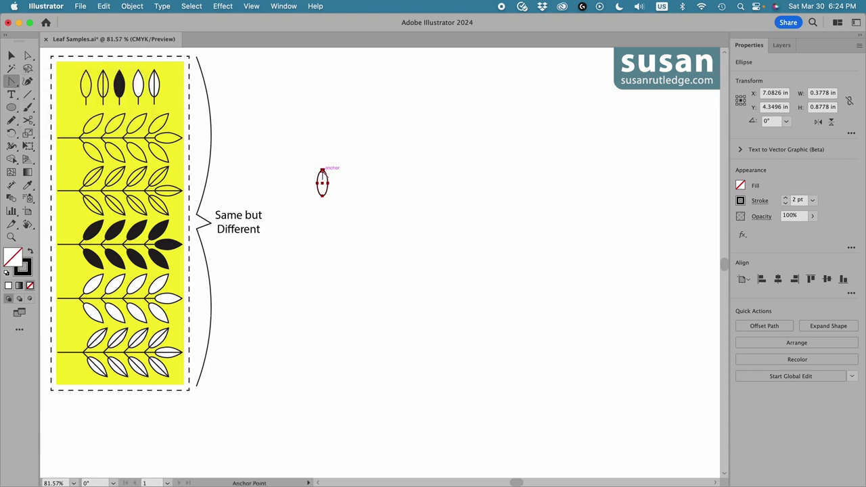
{"action": "left_click", "coordinate": [322, 170]}
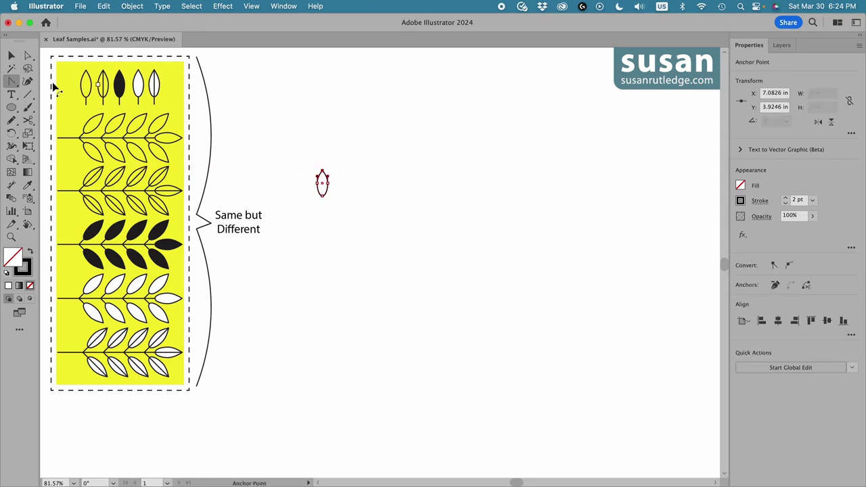
Step: Move the top anchor point -0.05 in vertically via Object > Transform > Move
{"action": "key", "text": "a"}
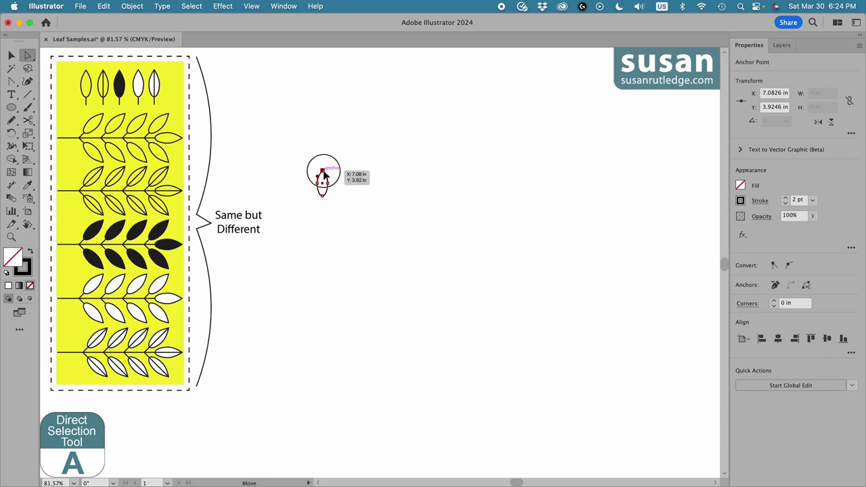
{"action": "left_click", "coordinate": [135, 8]}
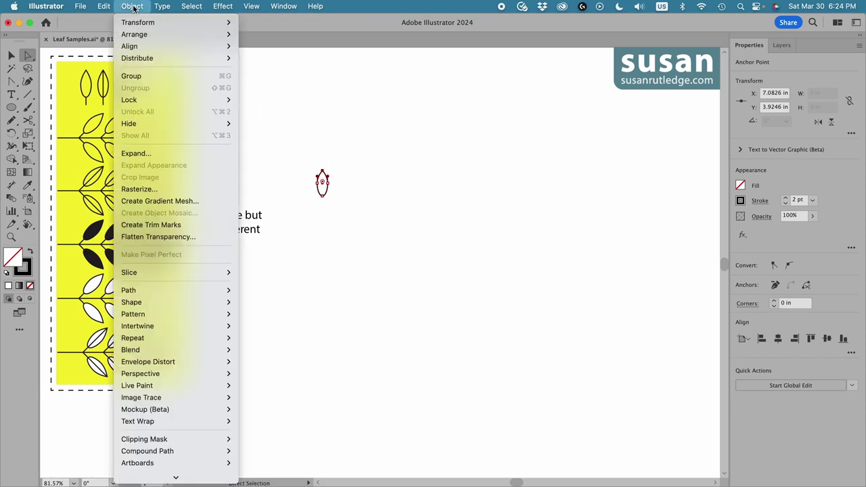
{"action": "mouse_move", "coordinate": [139, 23]}
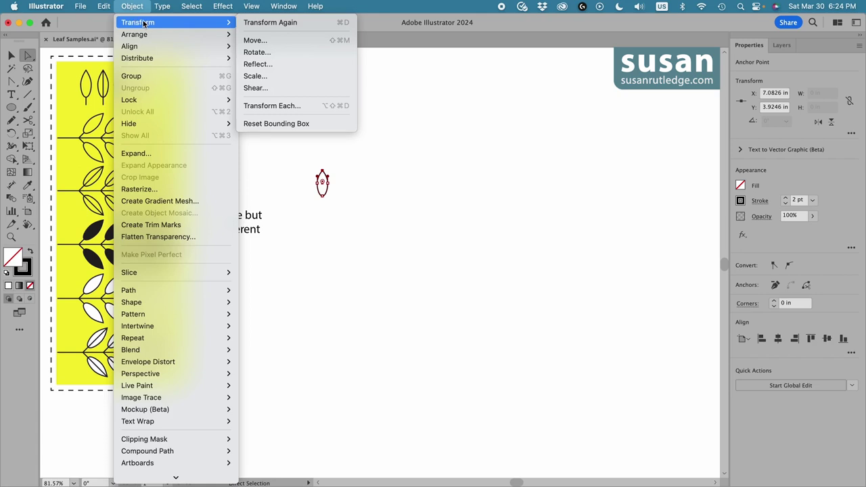
{"action": "left_click", "coordinate": [254, 40]}
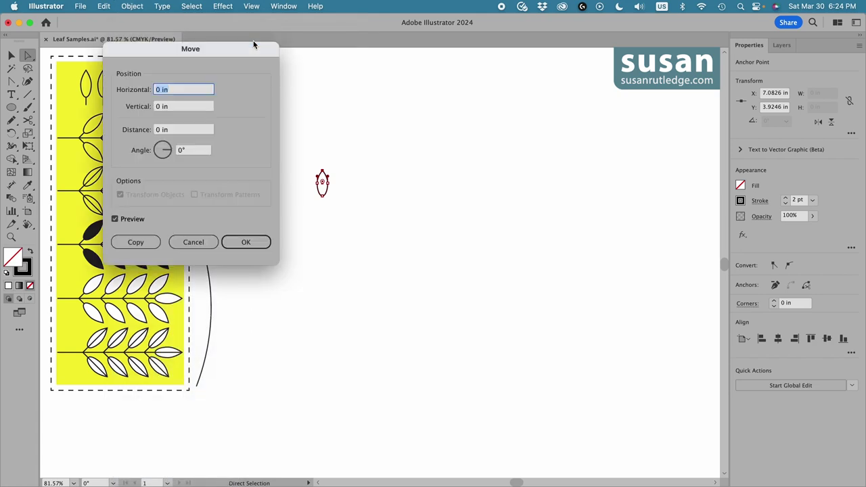
{"action": "left_click", "coordinate": [177, 106]}
{"action": "type", "text": "-.05"}
{"action": "left_click", "coordinate": [245, 244]}
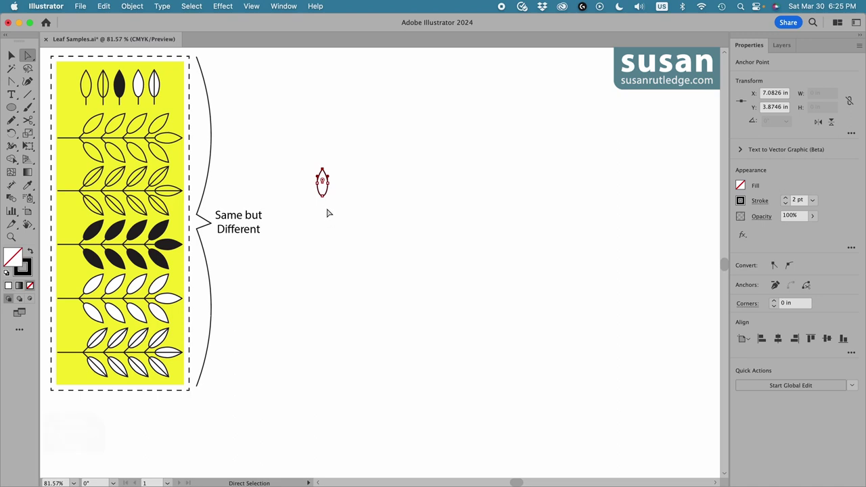
Step: Draw a 0.25 in vertical line segment for the stem
{"action": "left_click", "coordinate": [27, 97]}
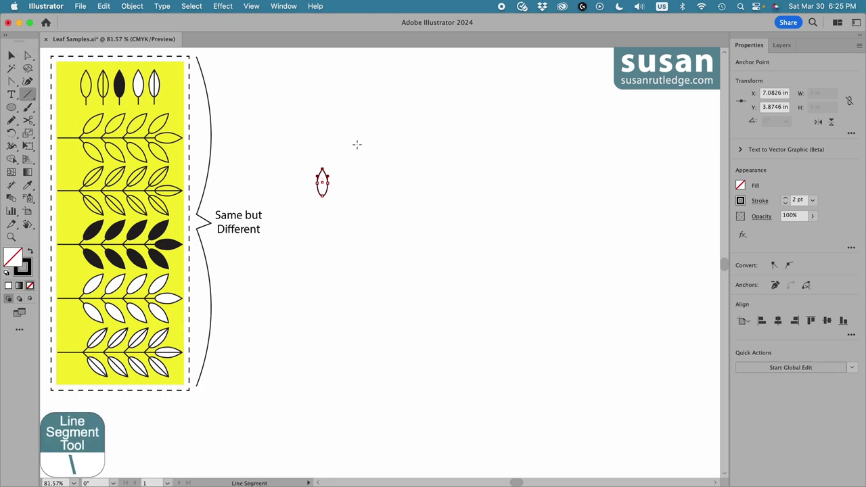
{"action": "left_click", "coordinate": [381, 143]}
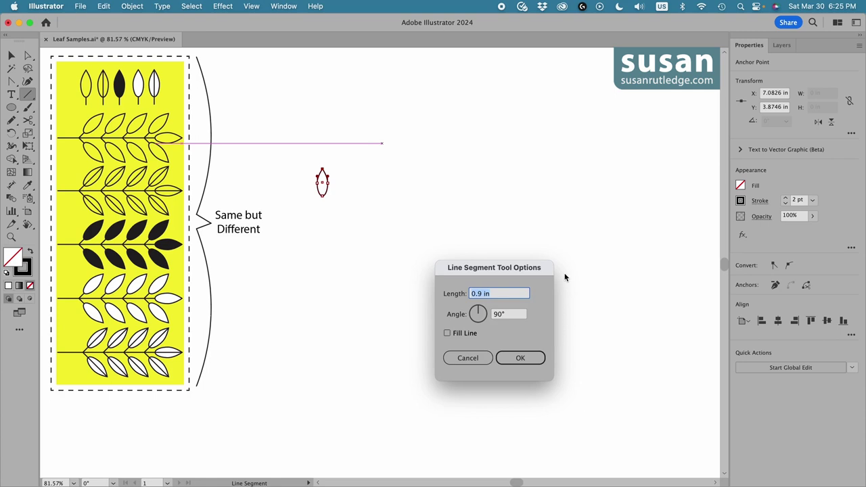
{"action": "type", "text": ".25"}
{"action": "left_click", "coordinate": [527, 362]}
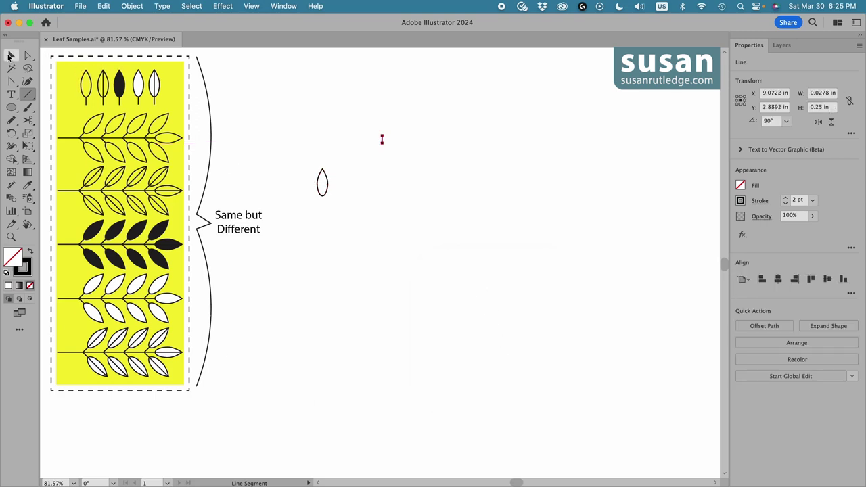
Step: Place the pointed leaf on top of the stem line, nudging it down to meet it
{"action": "left_click", "coordinate": [10, 55]}
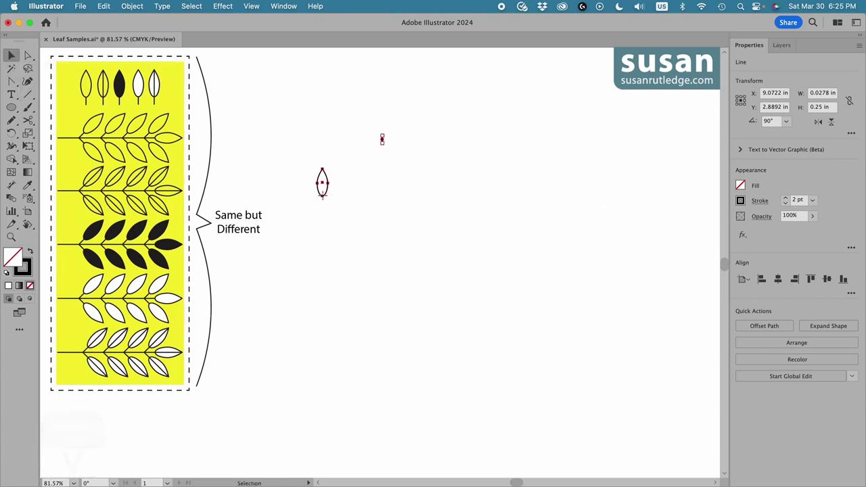
{"action": "left_click_drag", "start_coordinate": [324, 196], "coordinate": [382, 138]}
{"action": "left_click", "coordinate": [416, 148]}
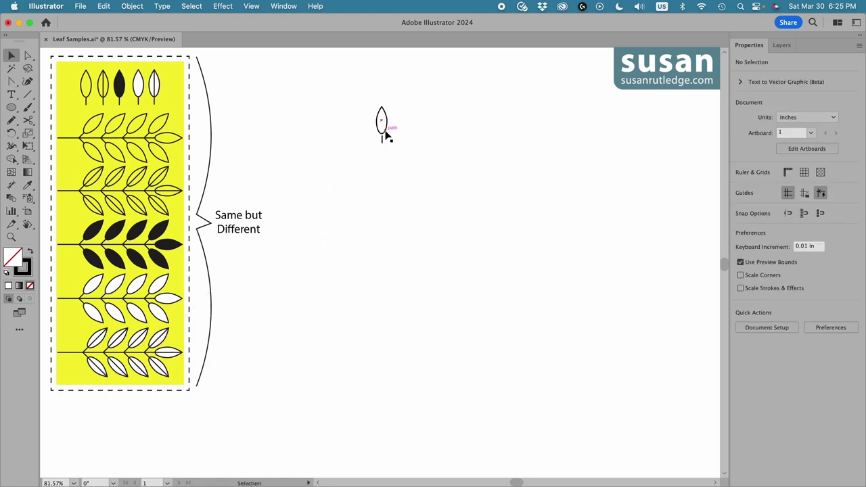
{"action": "left_click", "coordinate": [386, 133]}
{"action": "key", "text": "Down"}
{"action": "key", "text": "Down"}
{"action": "key", "text": "Down"}
{"action": "key", "text": "Down"}
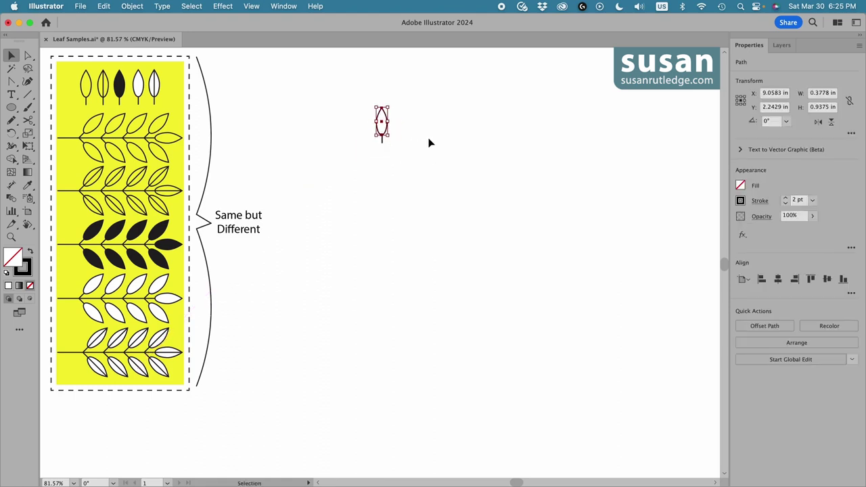
Step: Select the leaf and stem together and align them to the horizontal center
{"action": "left_click", "coordinate": [427, 137]}
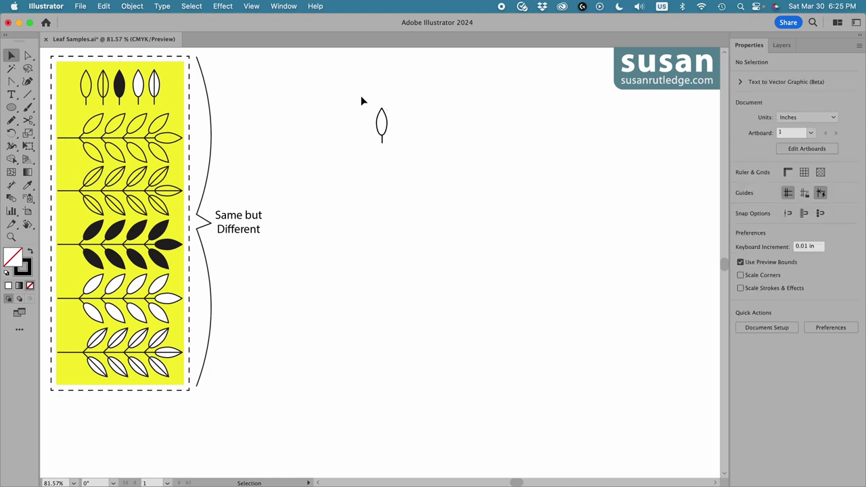
{"action": "left_click_drag", "start_coordinate": [360, 95], "coordinate": [415, 176]}
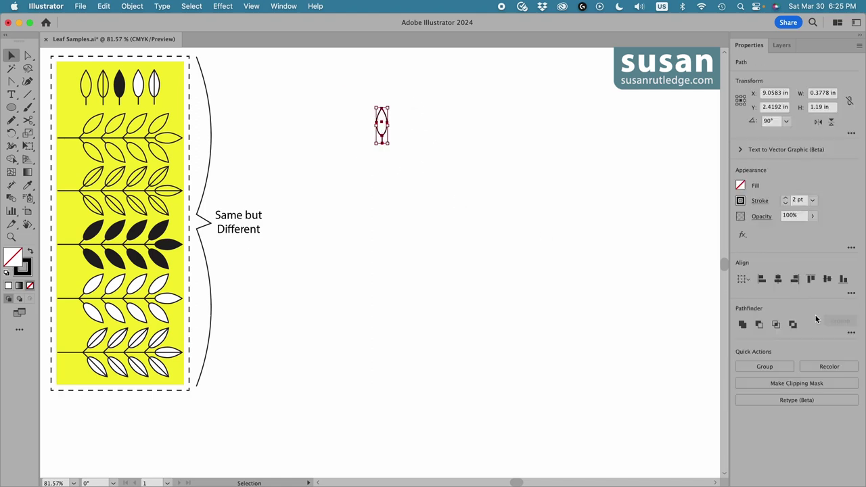
{"action": "left_click", "coordinate": [778, 280]}
{"action": "left_click", "coordinate": [403, 167]}
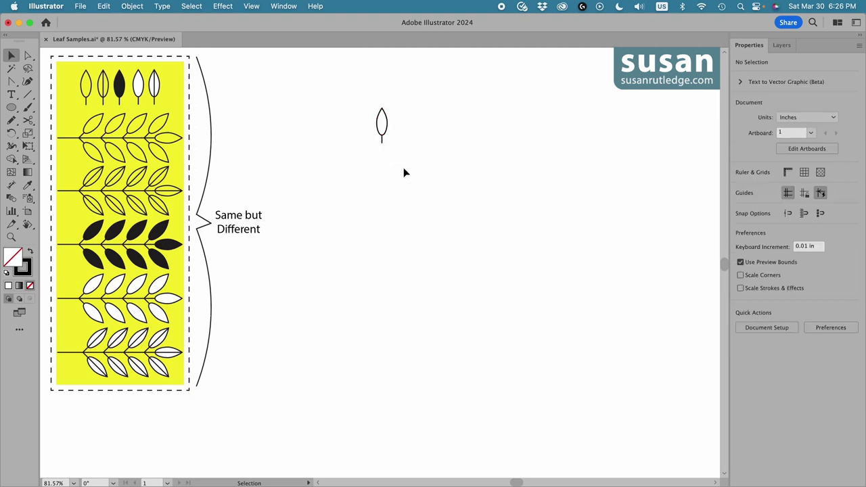
{"action": "left_click_drag", "start_coordinate": [369, 100], "coordinate": [392, 148]}
Step: Group the leaf with its stem and bring up the Symbols panel
{"action": "left_click", "coordinate": [132, 6]}
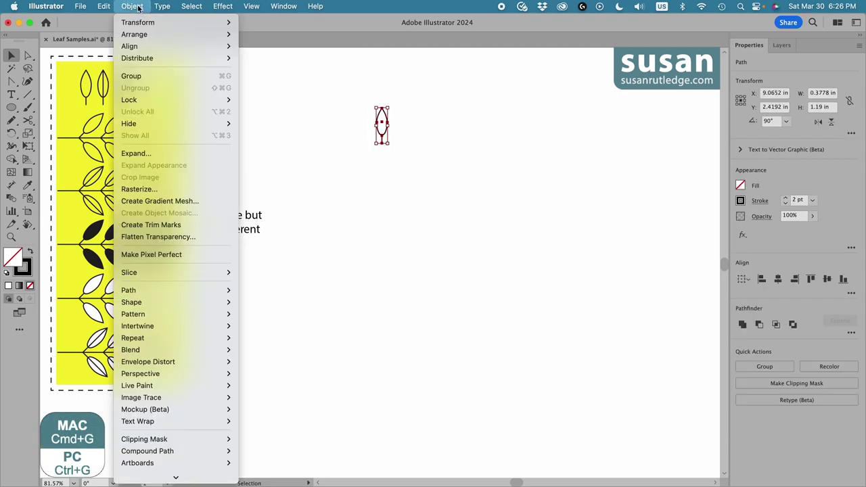
{"action": "left_click", "coordinate": [136, 76]}
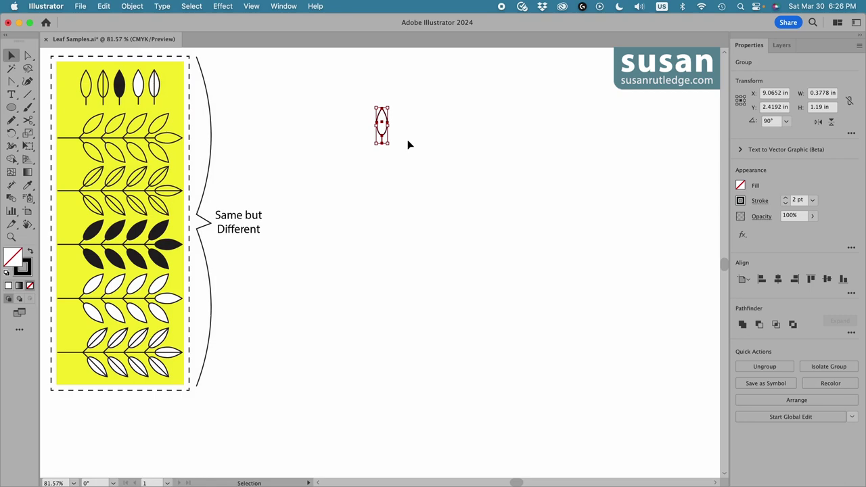
{"action": "left_click", "coordinate": [284, 6]}
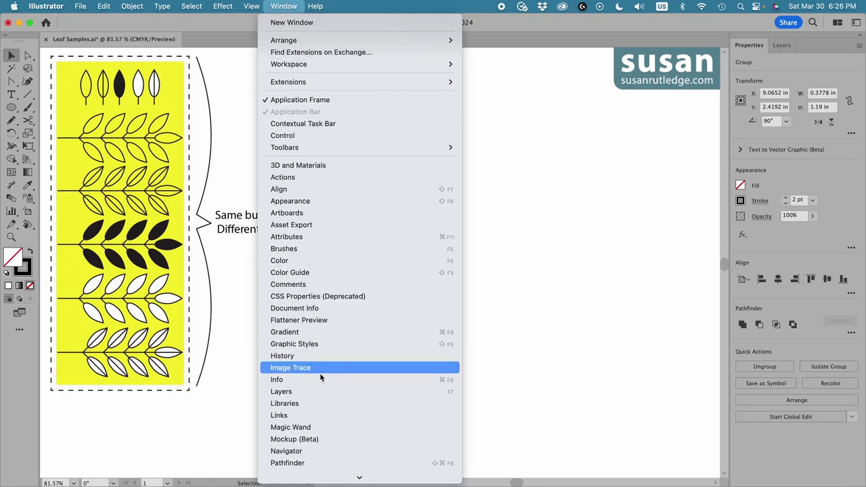
{"action": "scroll", "coordinate": [321, 455], "scroll_direction": "down", "scroll_amount": 5}
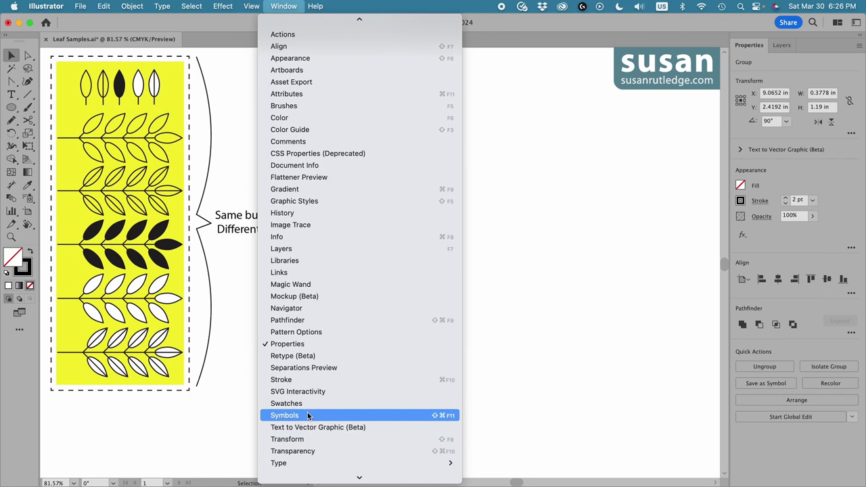
{"action": "left_click", "coordinate": [308, 416]}
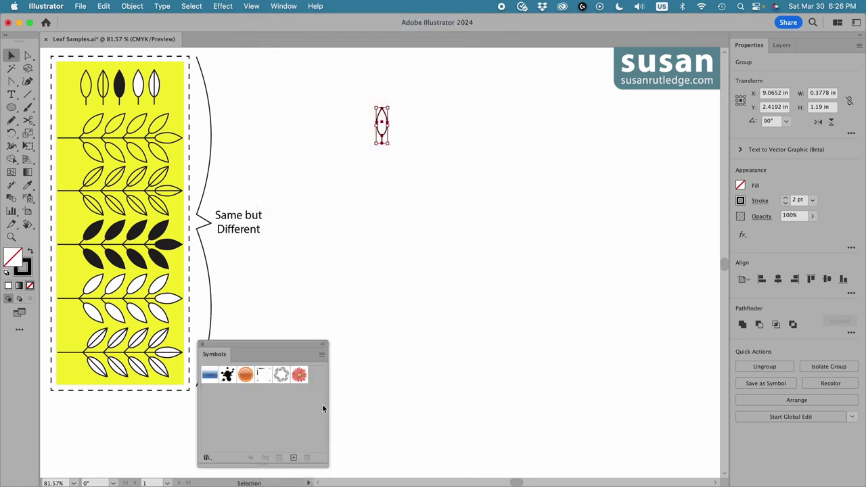
Step: Create a new static Graphic symbol named 'Leaf' from the group
{"action": "left_click", "coordinate": [294, 458]}
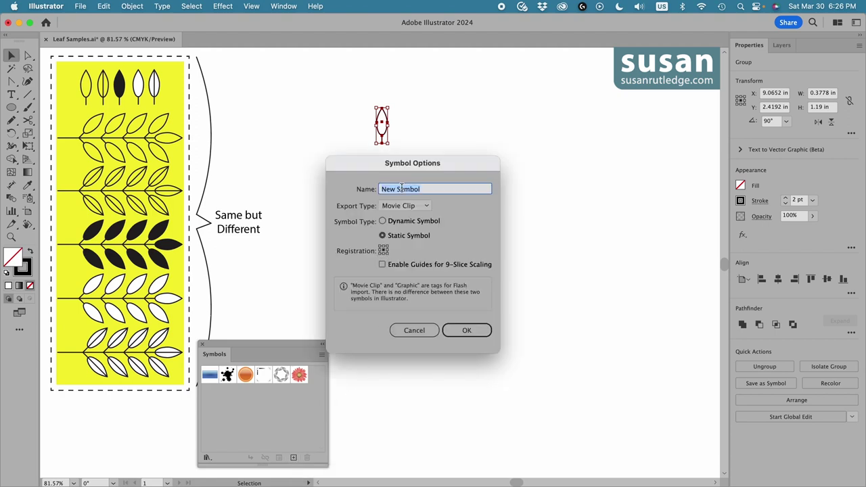
{"action": "type", "text": "Leaf"}
{"action": "left_click", "coordinate": [405, 206]}
{"action": "left_click", "coordinate": [416, 230]}
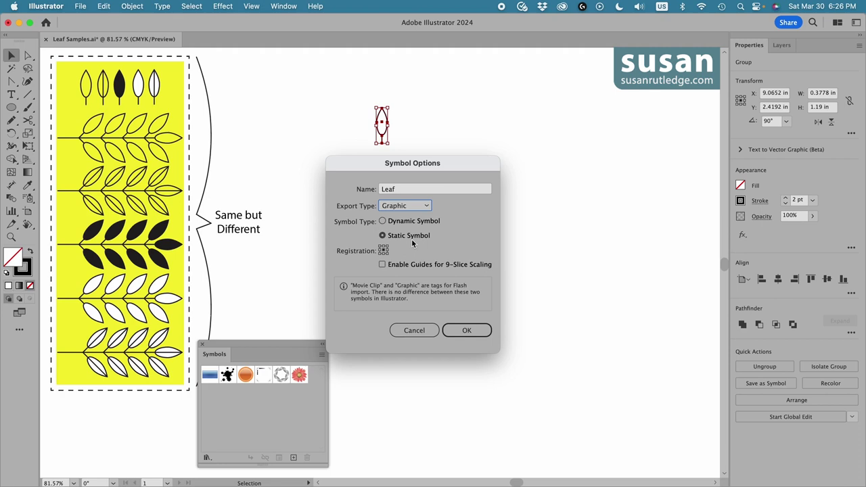
{"action": "left_click", "coordinate": [466, 330]}
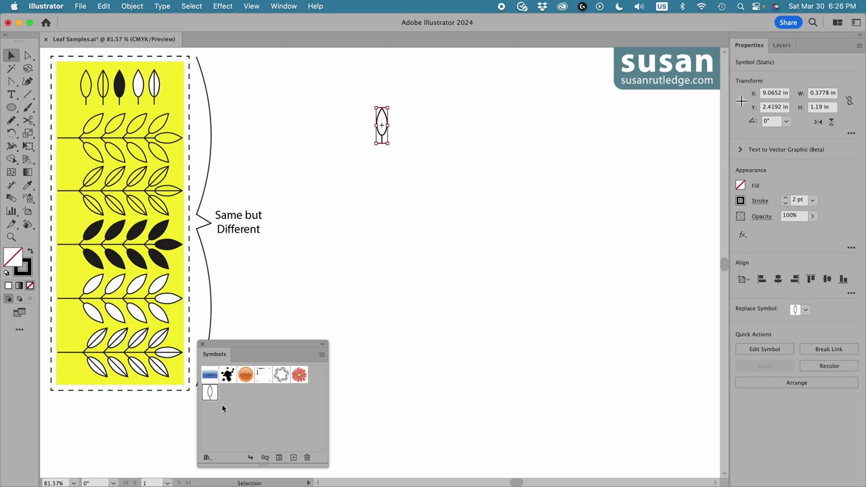
Step: Drag a Leaf symbol instance onto the canvas and duplicate it just to the right
{"action": "left_click", "coordinate": [381, 157]}
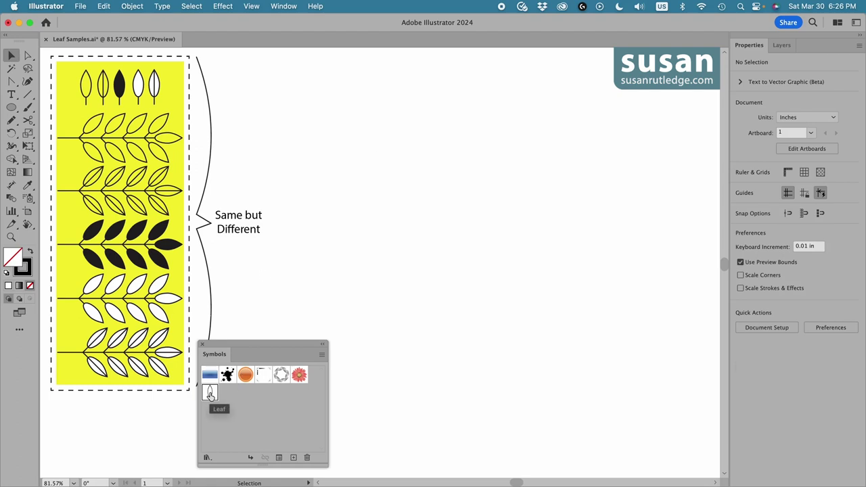
{"action": "left_click_drag", "start_coordinate": [209, 394], "coordinate": [365, 160]}
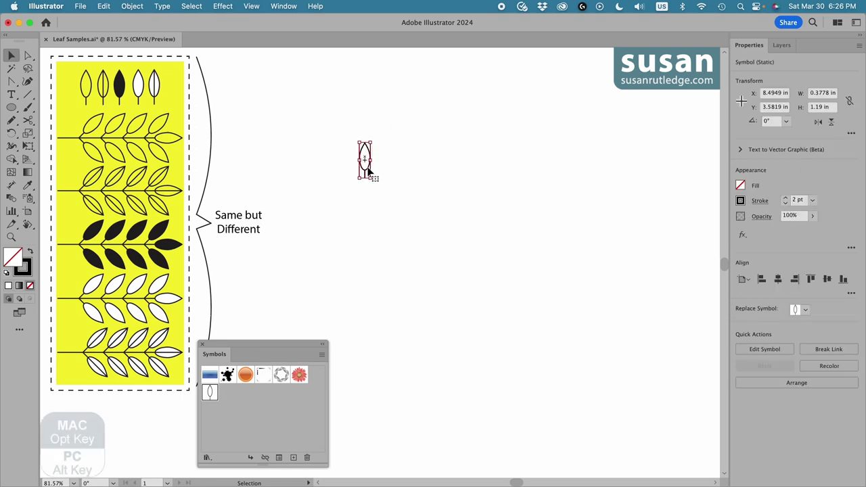
{"action": "left_click_drag", "start_coordinate": [369, 173], "coordinate": [420, 174]}
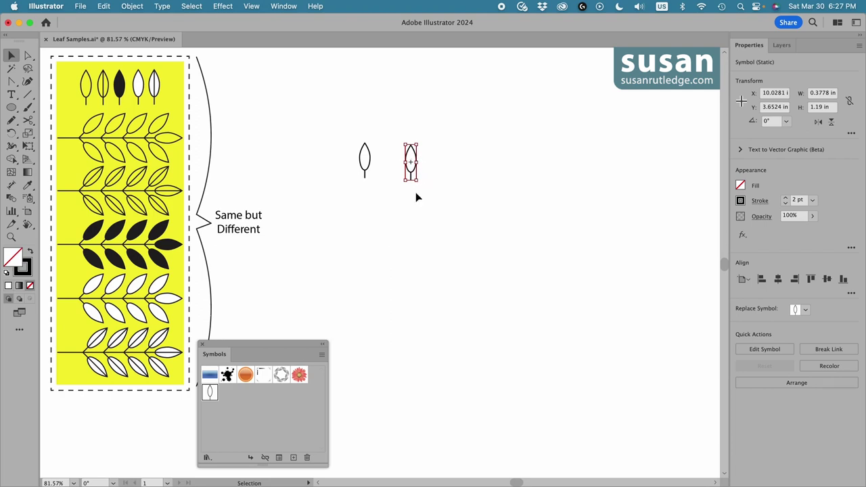
Step: Rotate the right-hand Leaf copy 45° around its bottom point using the Rotate dialog
{"action": "key", "text": "r"}
{"action": "left_click", "coordinate": [10, 134]}
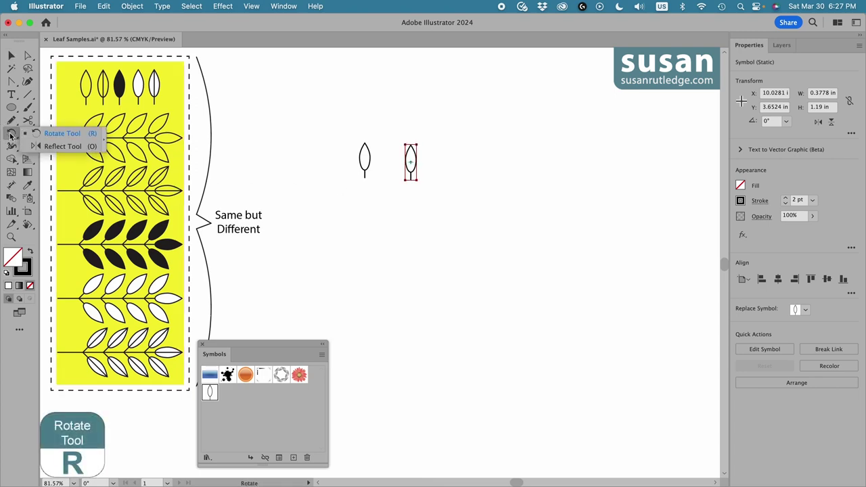
{"action": "left_click_drag", "start_coordinate": [10, 136], "coordinate": [58, 133]}
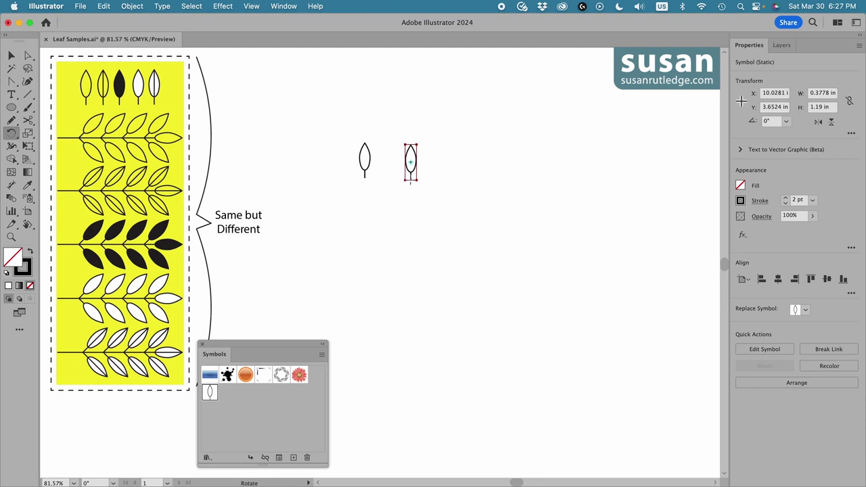
{"action": "key", "text": "alt"}
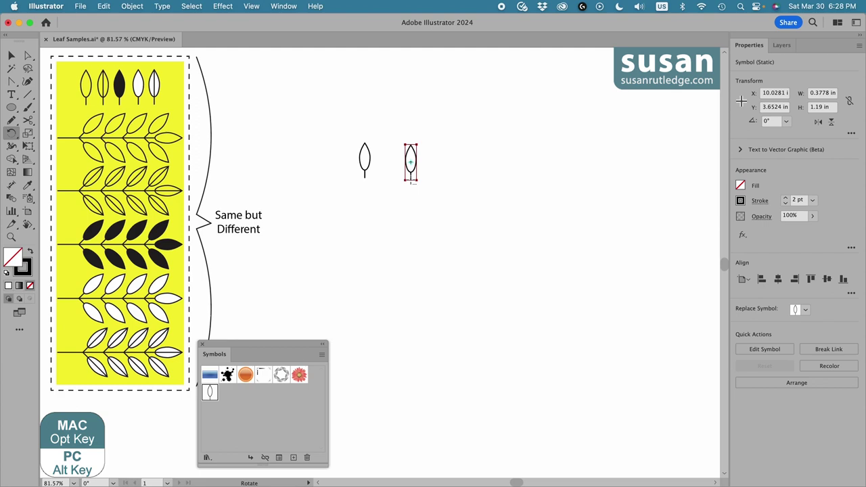
{"action": "left_click", "coordinate": [411, 181], "text": "alt"}
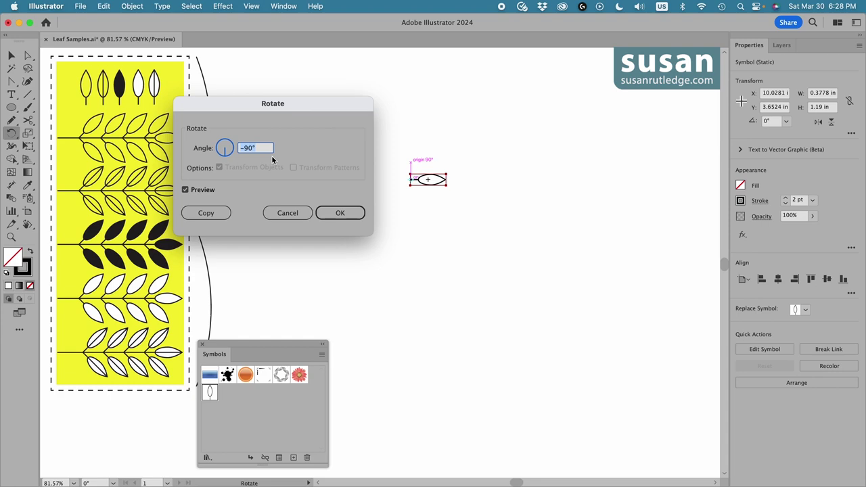
{"action": "type", "text": "45"}
{"action": "left_click", "coordinate": [346, 213]}
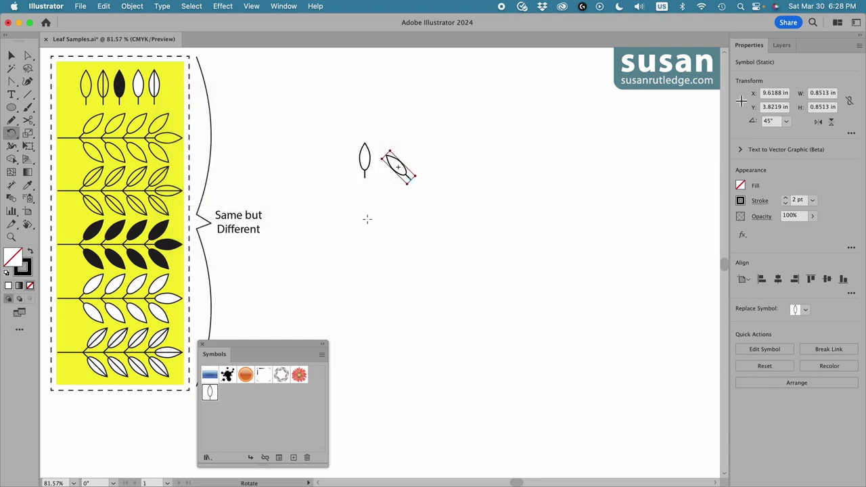
{"action": "left_click", "coordinate": [12, 54]}
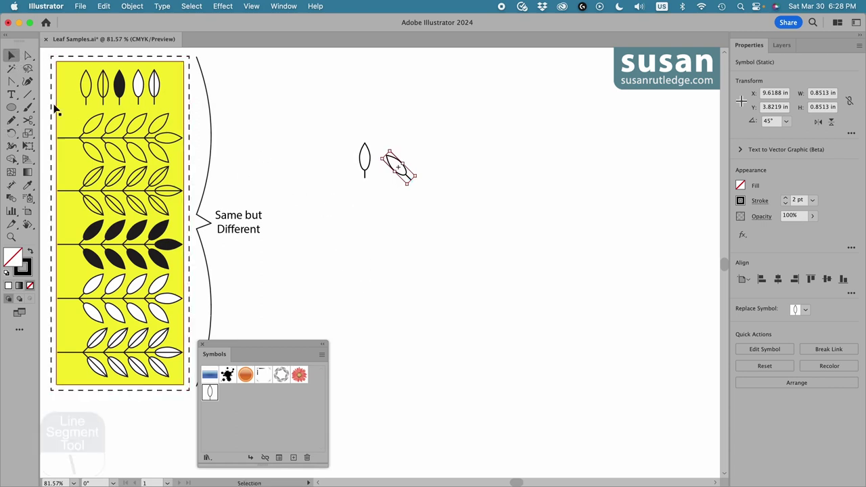
Step: Draw a 3 in vertical line and position it beneath the upright leaf as the branch stem
{"action": "left_click", "coordinate": [25, 97]}
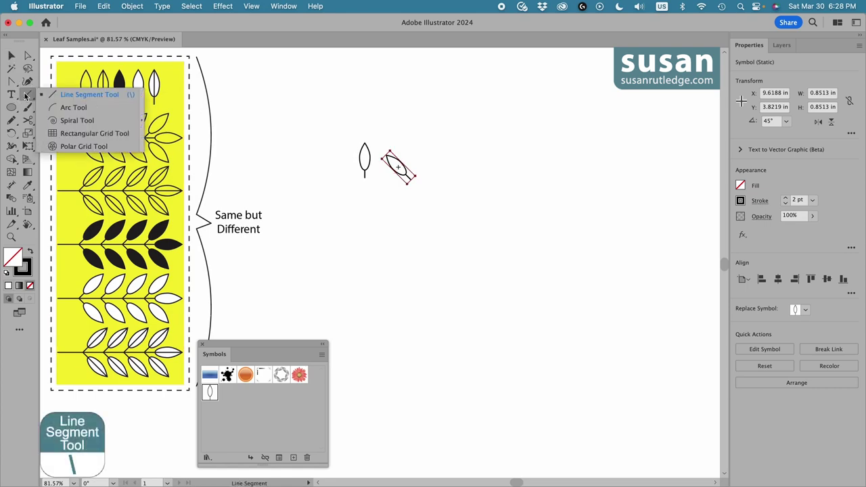
{"action": "left_click", "coordinate": [64, 94]}
{"action": "left_click", "coordinate": [380, 255]}
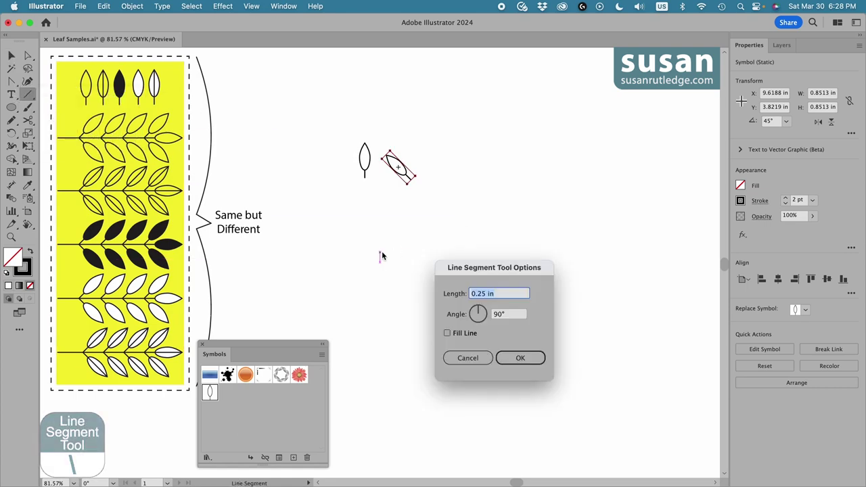
{"action": "type", "text": "3"}
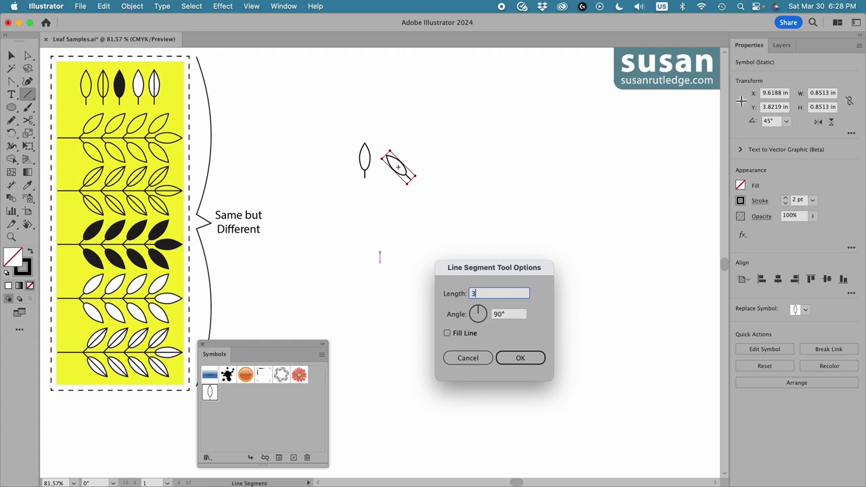
{"action": "left_click", "coordinate": [520, 357]}
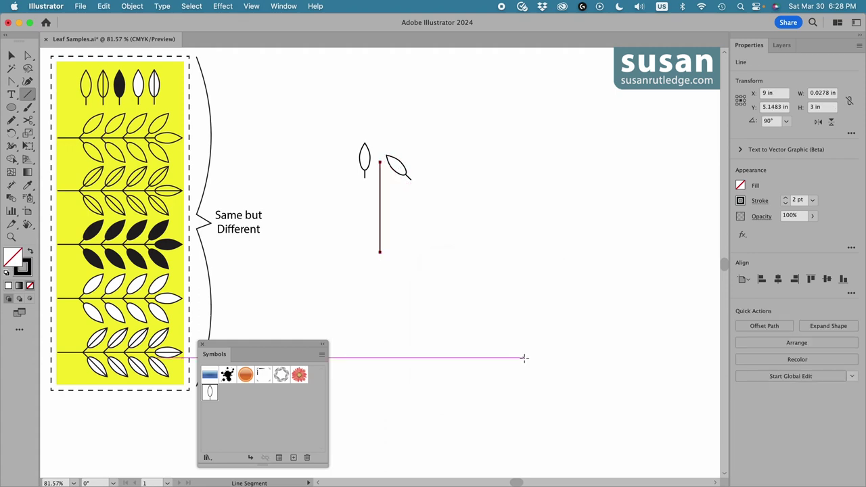
{"action": "left_click", "coordinate": [11, 55]}
{"action": "left_click_drag", "start_coordinate": [381, 192], "coordinate": [366, 204]}
{"action": "left_click", "coordinate": [413, 210]}
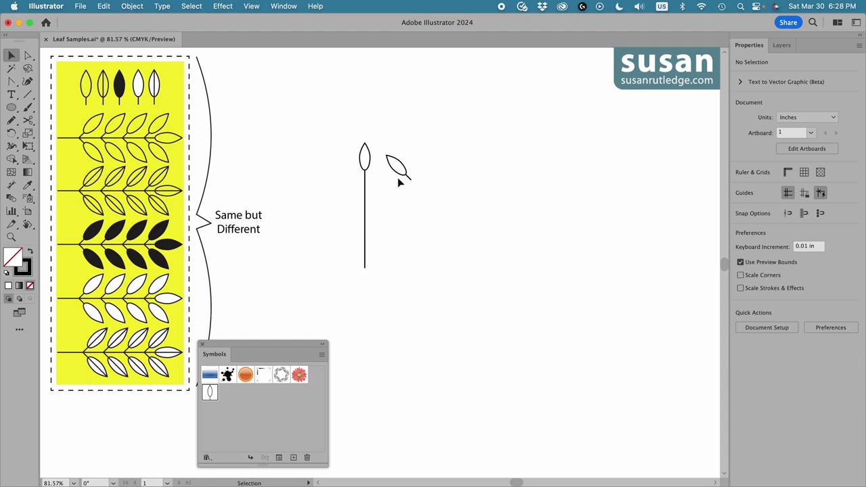
Step: Fit the tilted leaf against the stem's upper left side and give the stroke round caps
{"action": "left_click_drag", "start_coordinate": [401, 176], "coordinate": [348, 184]}
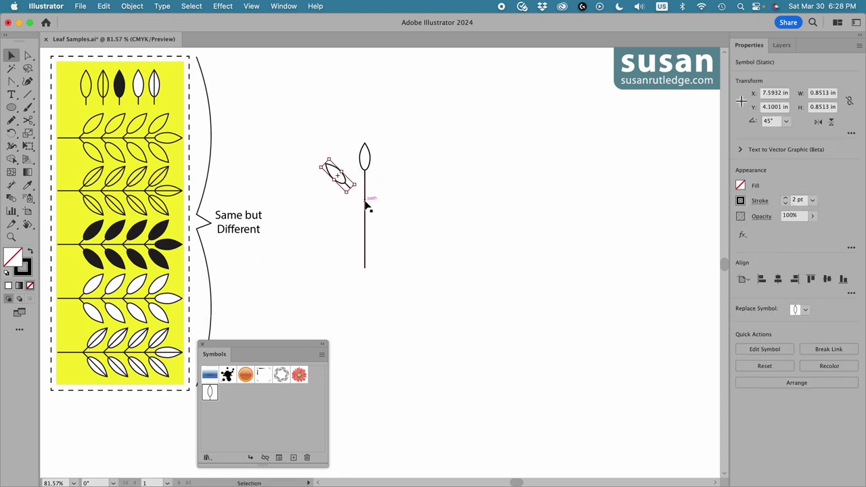
{"action": "left_click", "coordinate": [760, 202]}
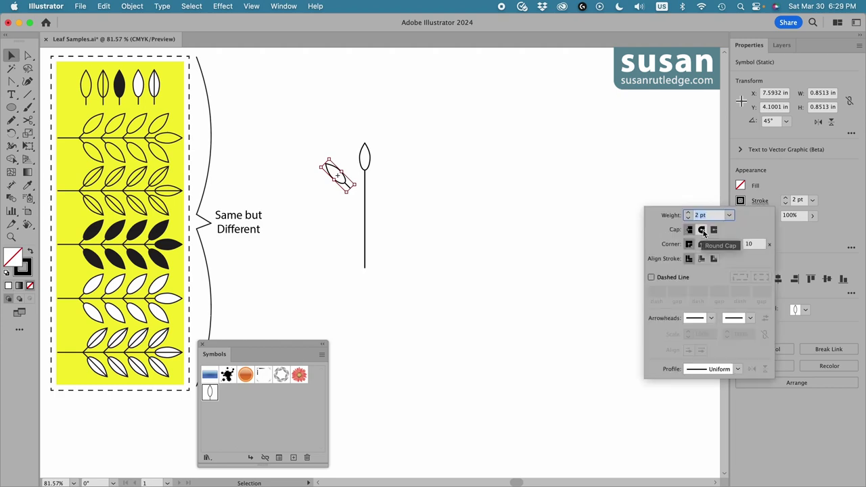
{"action": "left_click", "coordinate": [702, 231]}
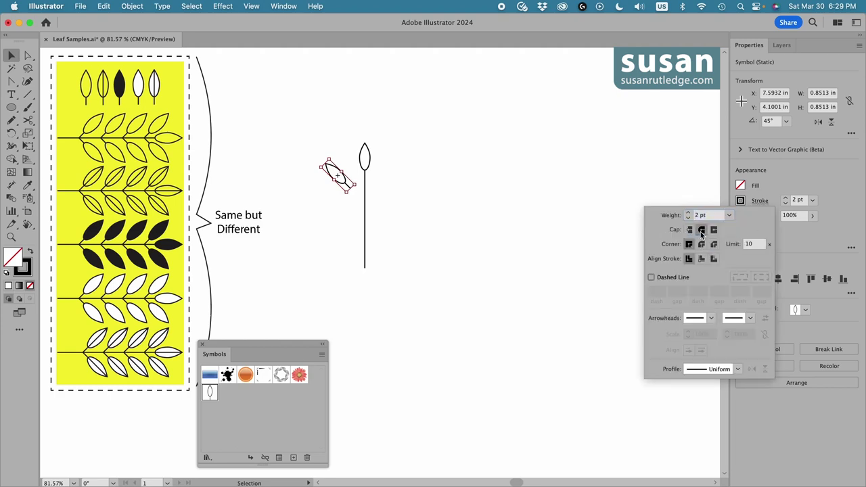
{"action": "left_click", "coordinate": [343, 184]}
{"action": "left_click_drag", "start_coordinate": [343, 184], "coordinate": [355, 187]}
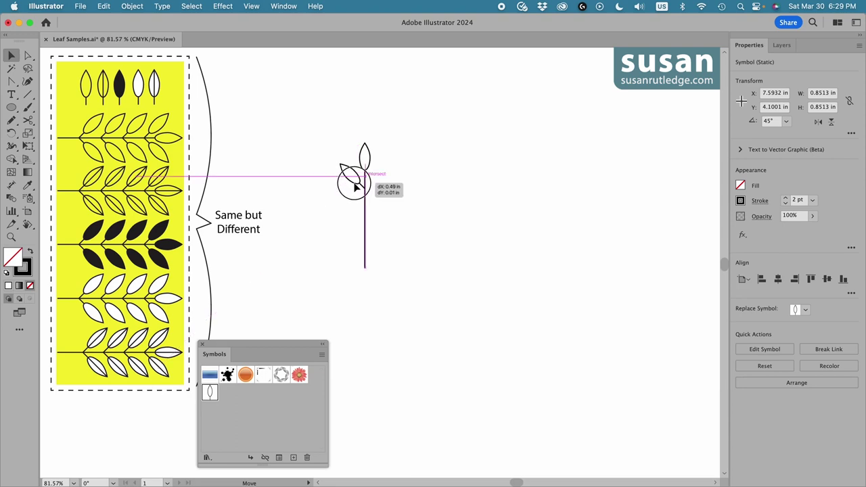
{"action": "left_click_drag", "start_coordinate": [355, 187], "coordinate": [355, 186]}
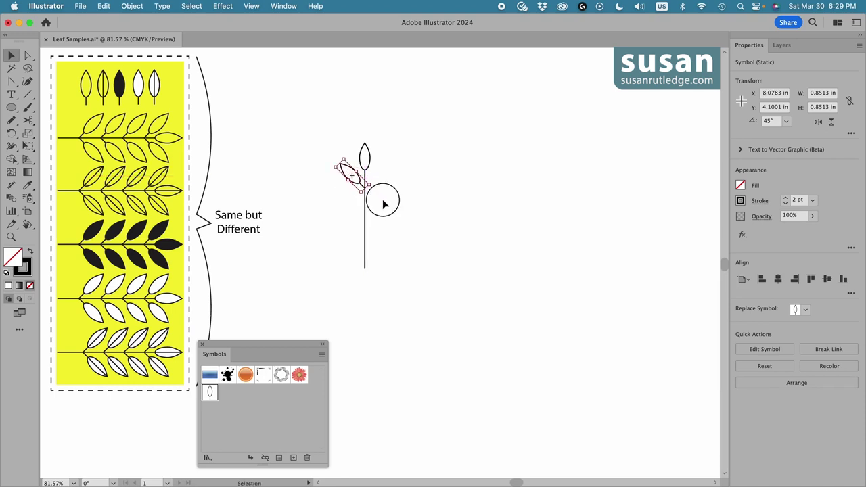
{"action": "left_click", "coordinate": [386, 206]}
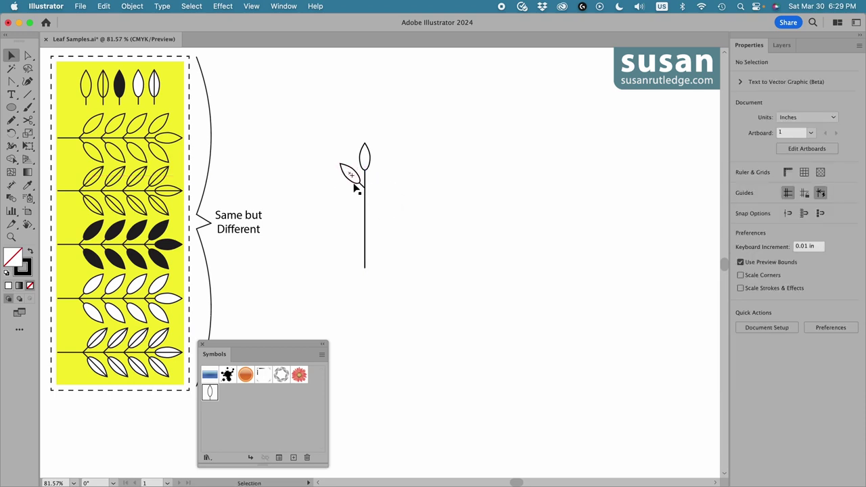
Step: Copy the tilted leaf down the stem three times with Cmd+D, then select all four
{"action": "left_click", "coordinate": [357, 187]}
{"action": "left_click_drag", "start_coordinate": [351, 175], "coordinate": [358, 209]}
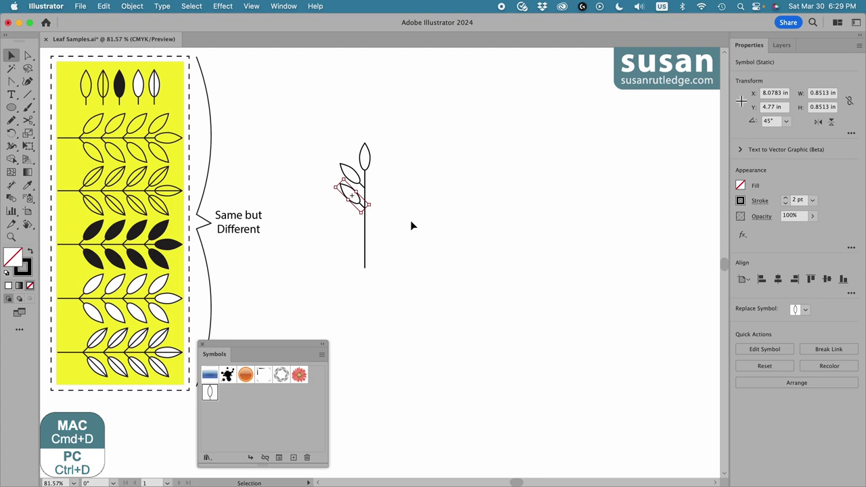
{"action": "key", "text": "super+d"}
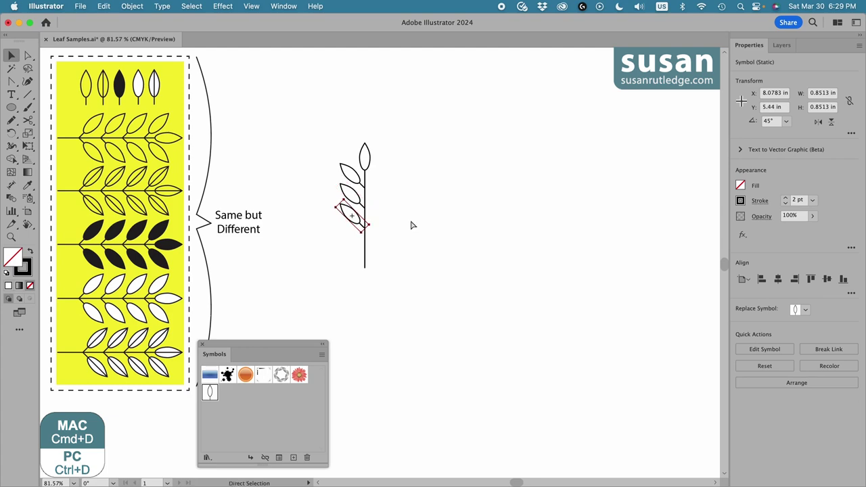
{"action": "key", "text": "super+d"}
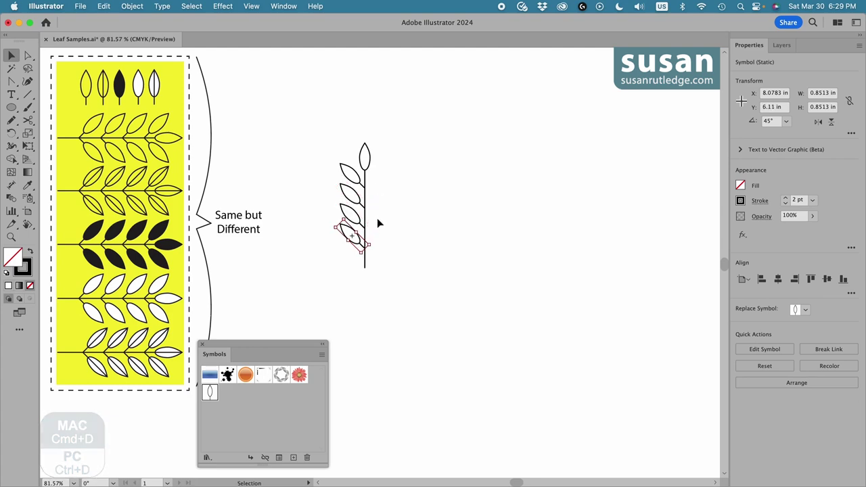
{"action": "left_click_drag", "start_coordinate": [327, 144], "coordinate": [349, 254]}
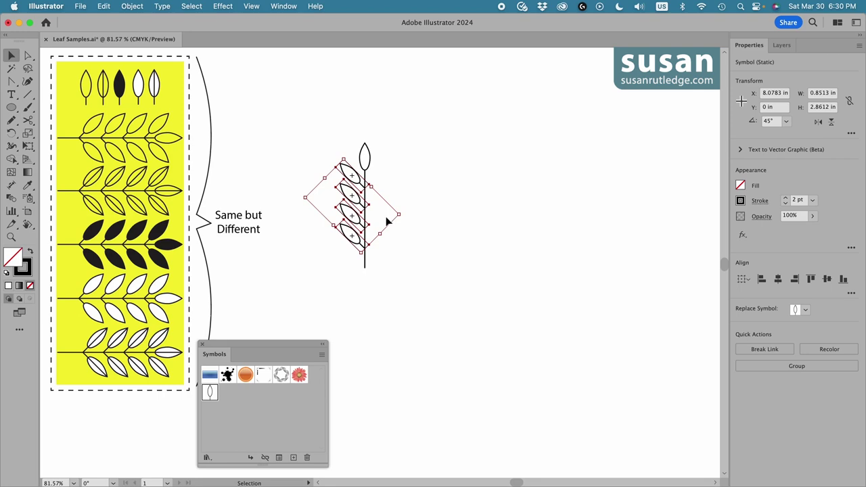
Step: Reflect a copy of the four left leaves across a vertical axis centered on the stem
{"action": "key", "text": "o"}
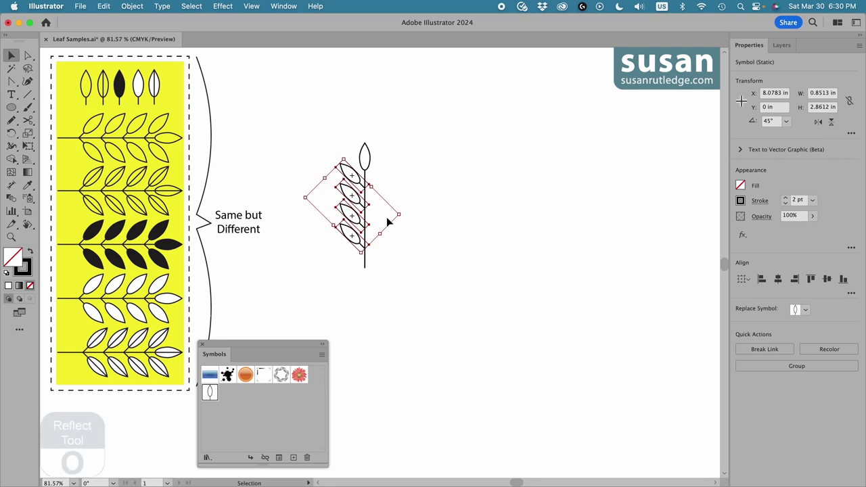
{"action": "left_click", "coordinate": [11, 135]}
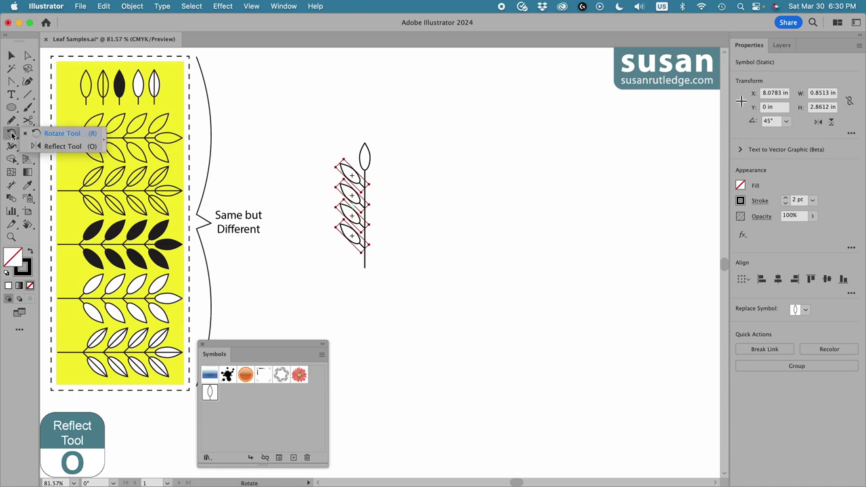
{"action": "left_click", "coordinate": [70, 149]}
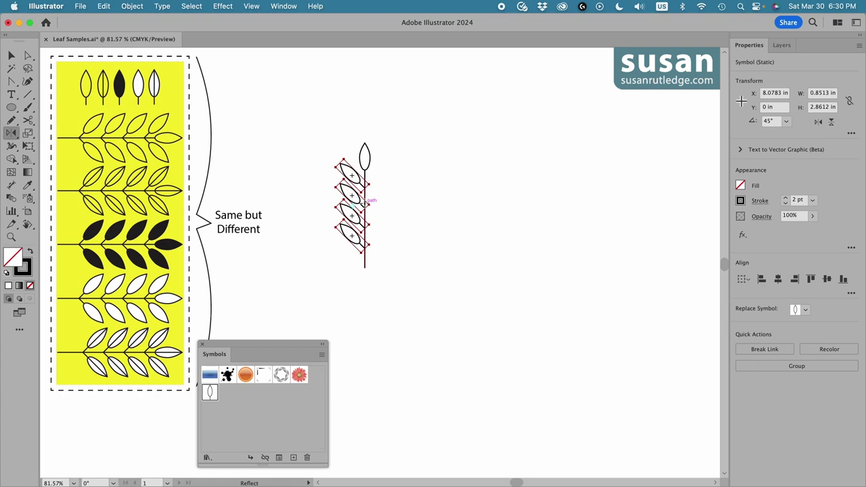
{"action": "left_click", "coordinate": [365, 201]}
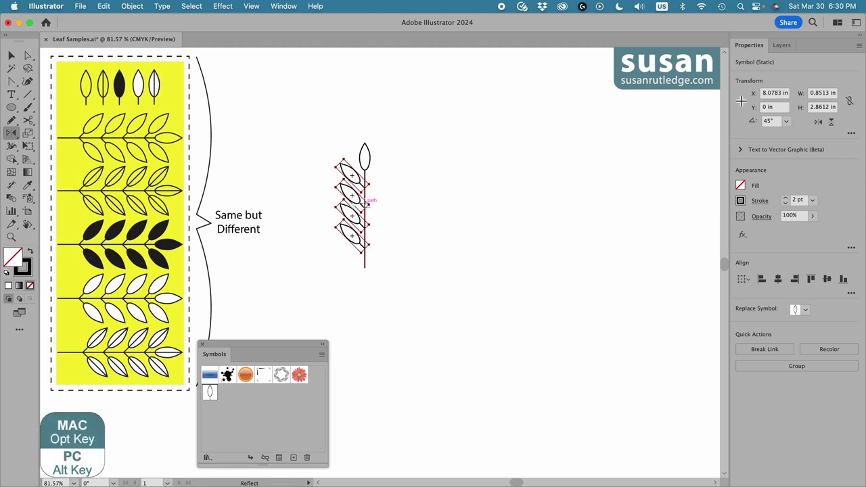
{"action": "left_click", "coordinate": [365, 201], "text": "alt"}
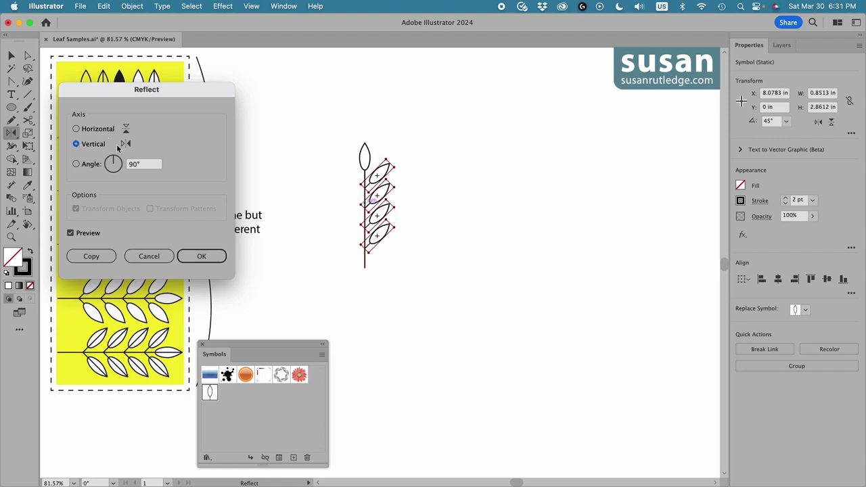
{"action": "left_click", "coordinate": [93, 256]}
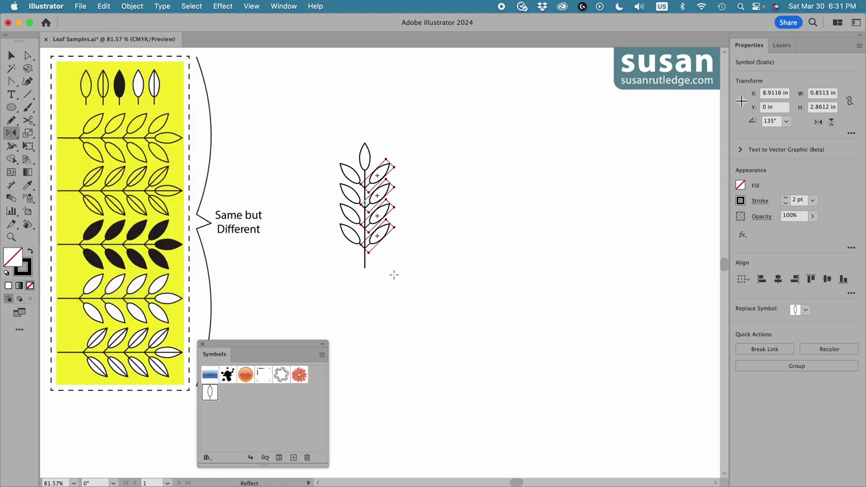
Step: Marquee-select every part of the upright leaf sprig and group them together
{"action": "key", "text": "v"}
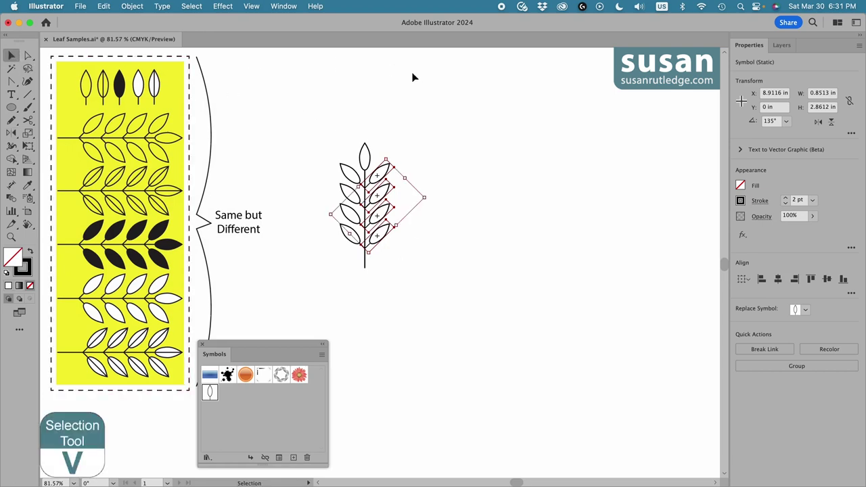
{"action": "left_click", "coordinate": [336, 139]}
{"action": "left_click_drag", "start_coordinate": [324, 122], "coordinate": [401, 273]}
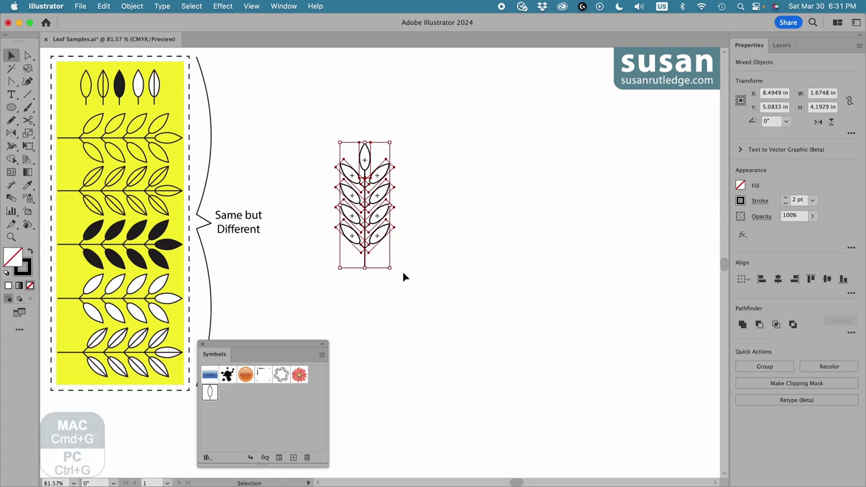
{"action": "left_click", "coordinate": [131, 6]}
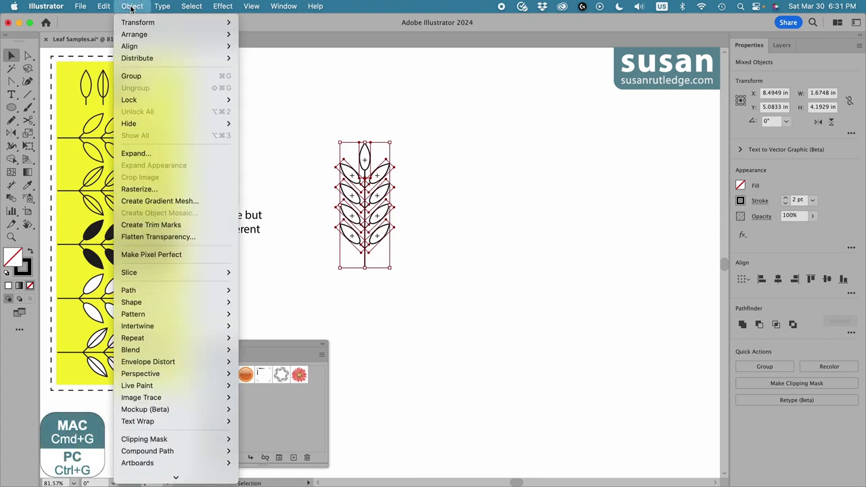
{"action": "left_click", "coordinate": [130, 77]}
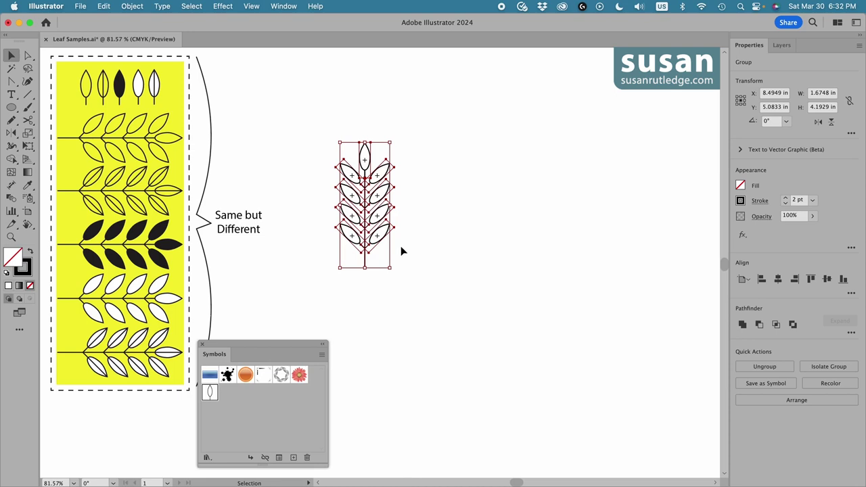
Step: Rotate the leaf group 90° so it lies horizontally with its top leaf pointing right
{"action": "left_click", "coordinate": [12, 133]}
{"action": "left_click_drag", "start_coordinate": [11, 134], "coordinate": [54, 132]}
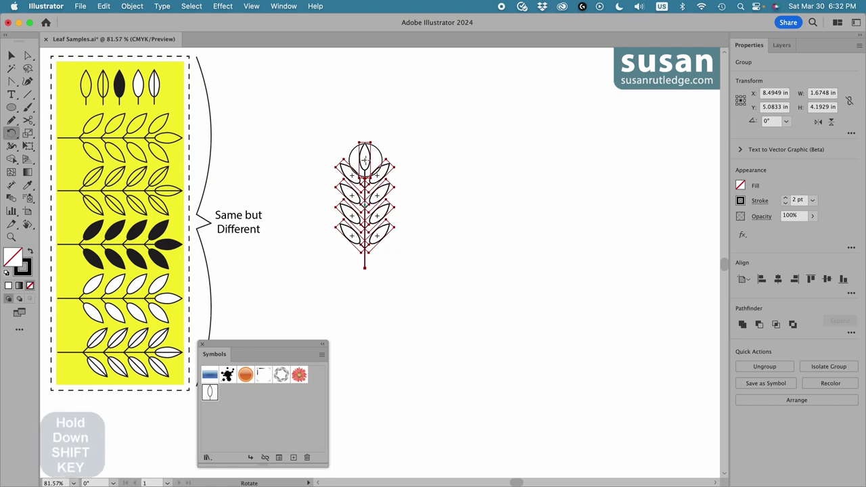
{"action": "left_click_drag", "start_coordinate": [364, 159], "coordinate": [416, 212]}
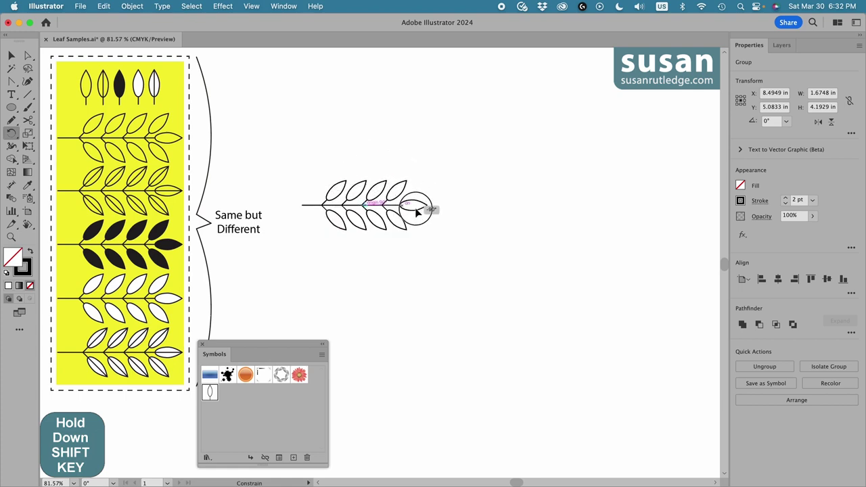
{"action": "left_click_drag", "start_coordinate": [416, 211], "coordinate": [432, 218]}
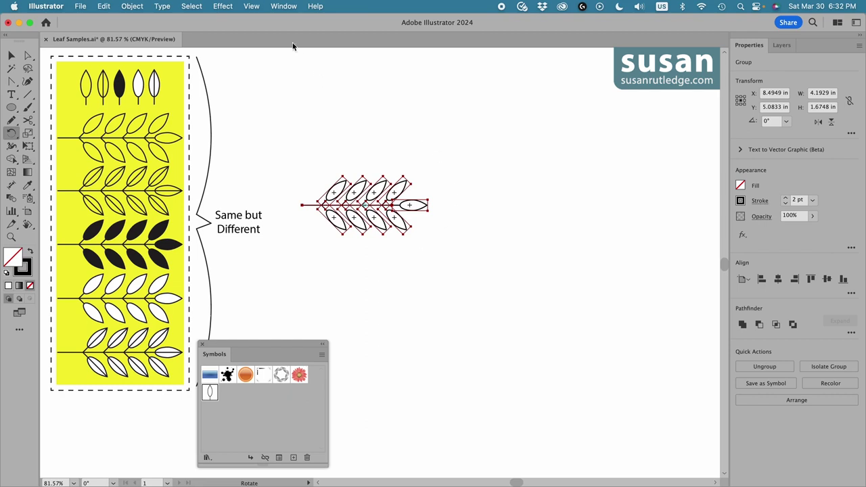
Step: Open the Brushes panel and dock it as a tab beside Properties and Layers
{"action": "left_click", "coordinate": [284, 6]}
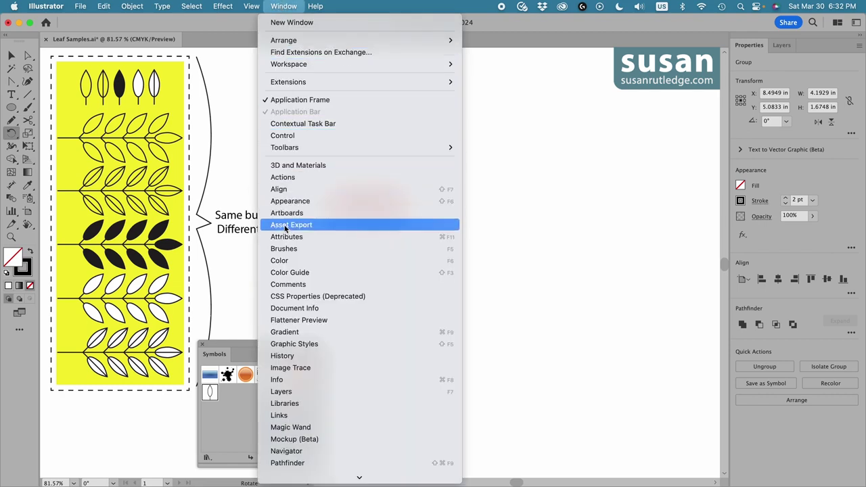
{"action": "left_click", "coordinate": [281, 249]}
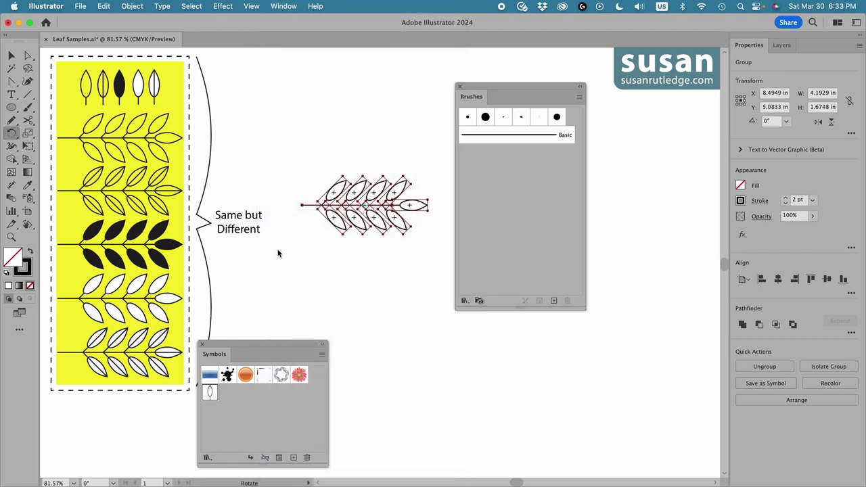
{"action": "mouse_move", "coordinate": [482, 93]}
{"action": "left_mouse_down"}
{"action": "mouse_move", "coordinate": [549, 188]}
{"action": "mouse_move", "coordinate": [734, 121]}
{"action": "mouse_move", "coordinate": [782, 46]}
{"action": "left_mouse_up"}
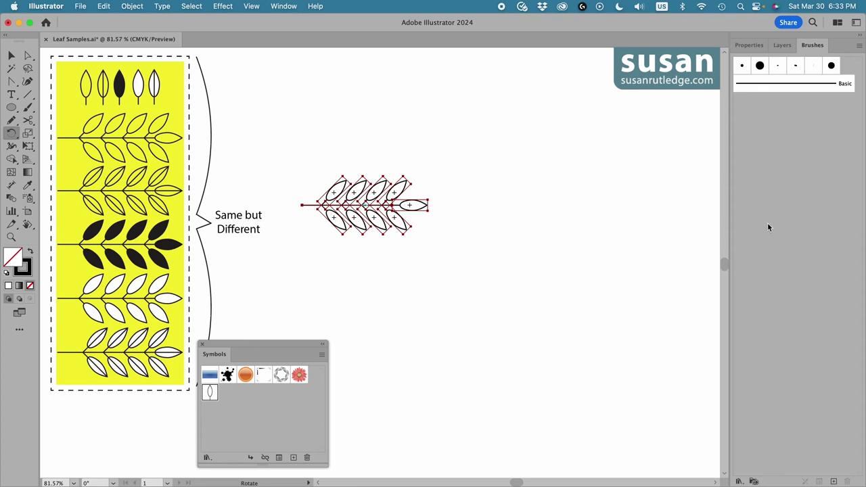
{"action": "key", "text": "v"}
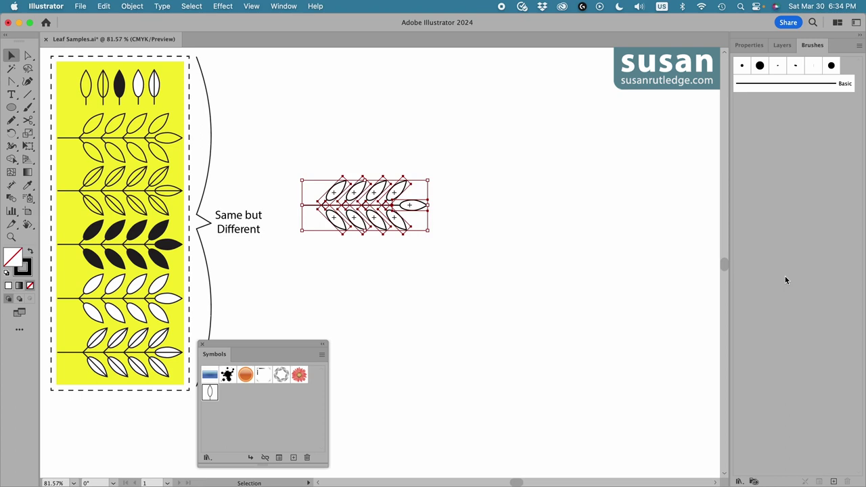
Step: Create a new Art Brush from the horizontal sprig named 'Line Leaf Brush'
{"action": "left_click", "coordinate": [833, 481]}
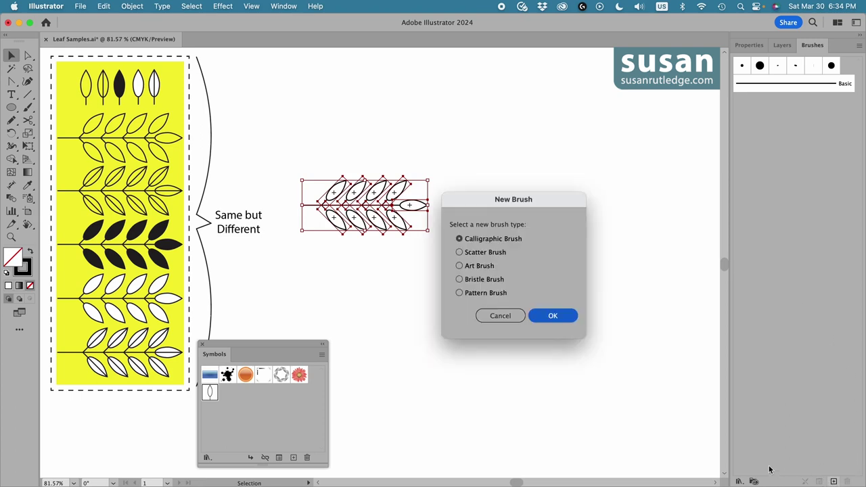
{"action": "left_click", "coordinate": [459, 265]}
{"action": "left_click", "coordinate": [552, 316]}
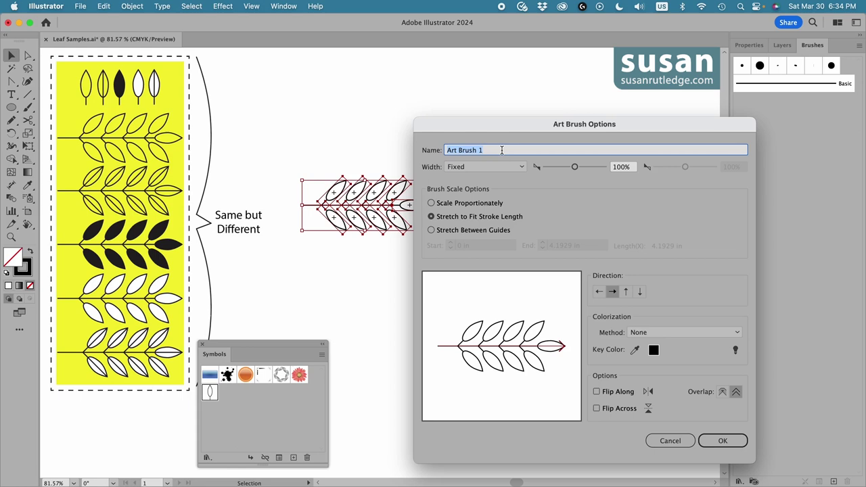
{"action": "type", "text": "Line Leaf Brus"}
Step: Make the brush stretch between guides ending at 0.6339 in, with Tints colorization
{"action": "left_click", "coordinate": [431, 230]}
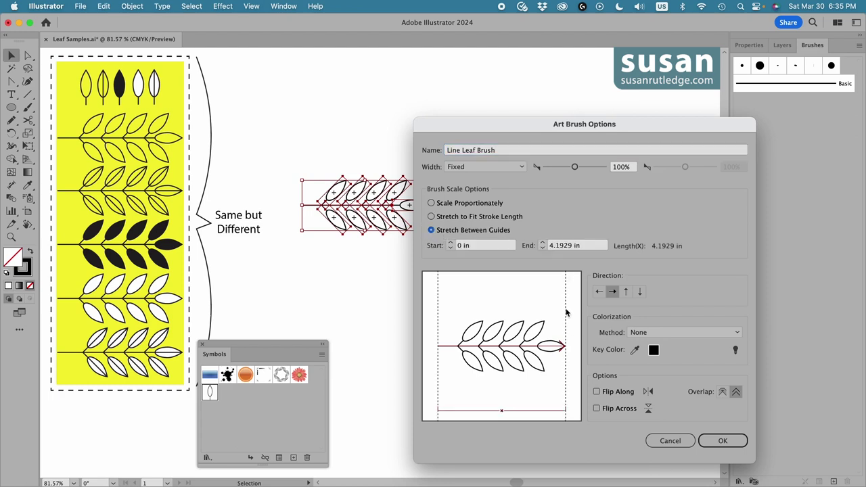
{"action": "mouse_move", "coordinate": [567, 313]}
{"action": "left_mouse_down"}
{"action": "mouse_move", "coordinate": [450, 314]}
{"action": "mouse_move", "coordinate": [457, 314]}
{"action": "left_mouse_up"}
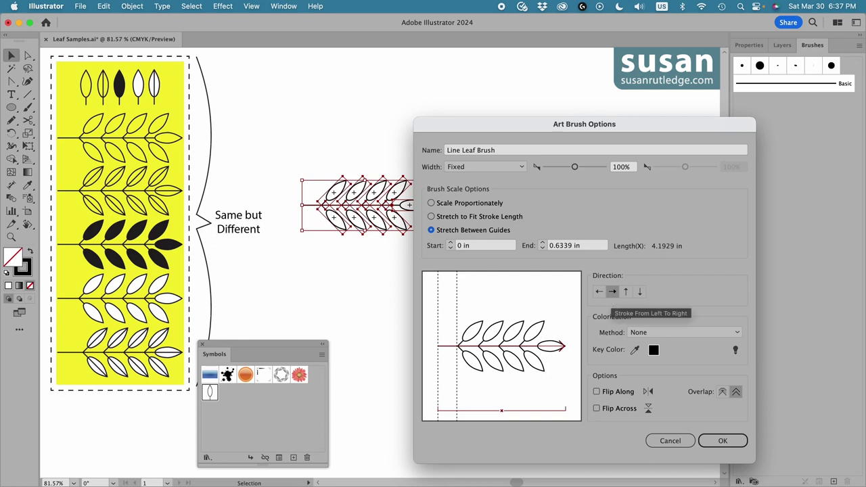
{"action": "left_click", "coordinate": [738, 332]}
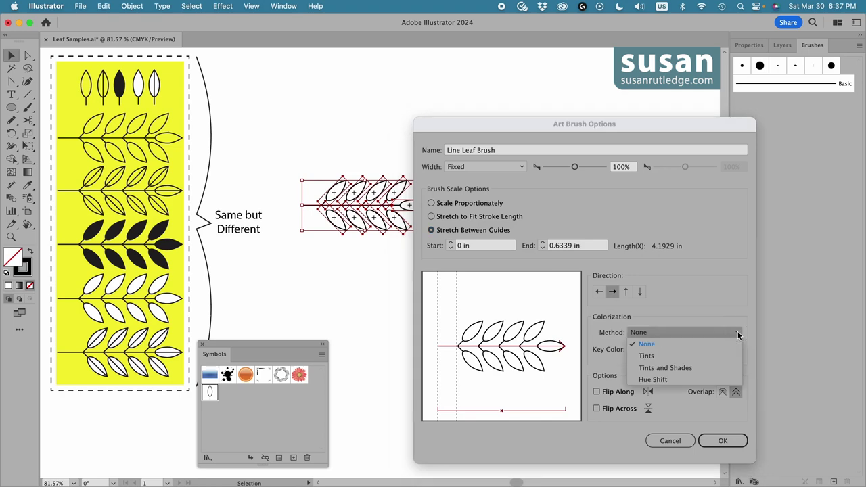
{"action": "left_click", "coordinate": [662, 353]}
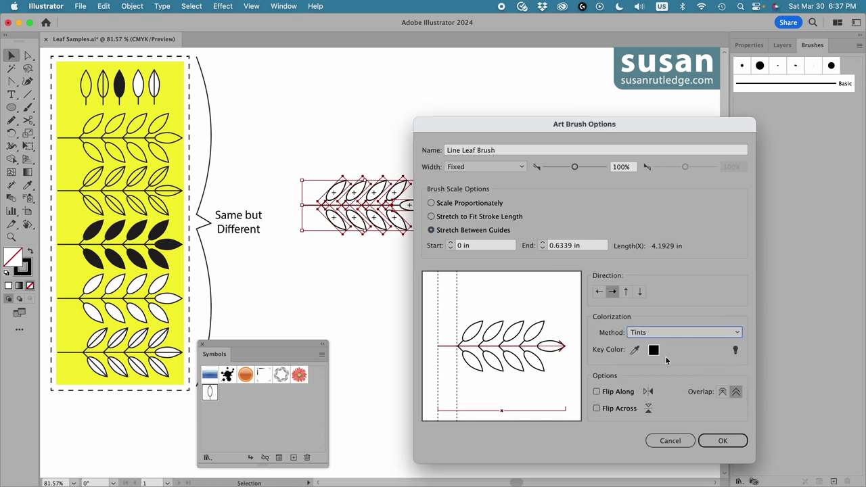
Step: Save the Line Leaf Brush and begin editing the Leaf symbol
{"action": "left_click", "coordinate": [721, 444]}
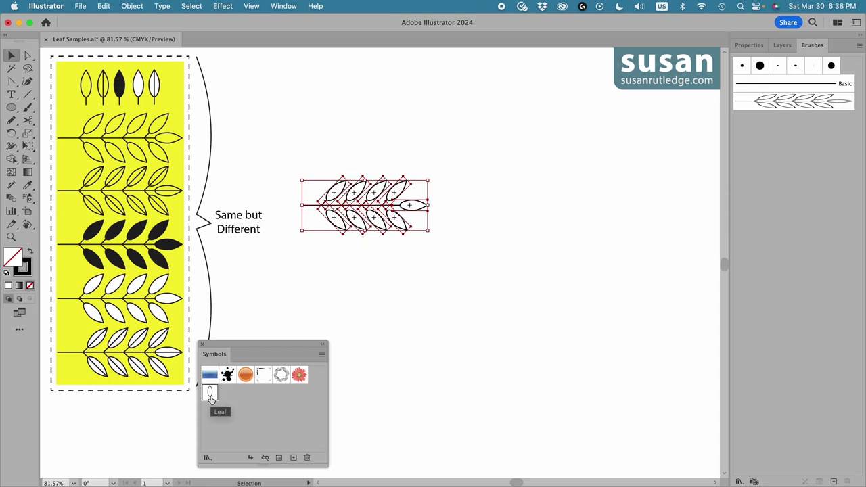
{"action": "left_click", "coordinate": [322, 356]}
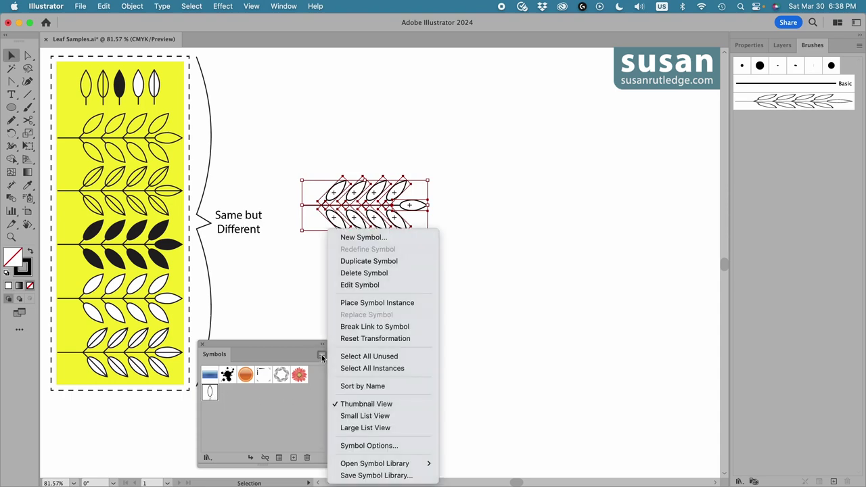
{"action": "left_click", "coordinate": [347, 285]}
Step: Draw a 0.92 in vertical centre vein through the leaf and exit symbol editing
{"action": "left_click", "coordinate": [351, 287]}
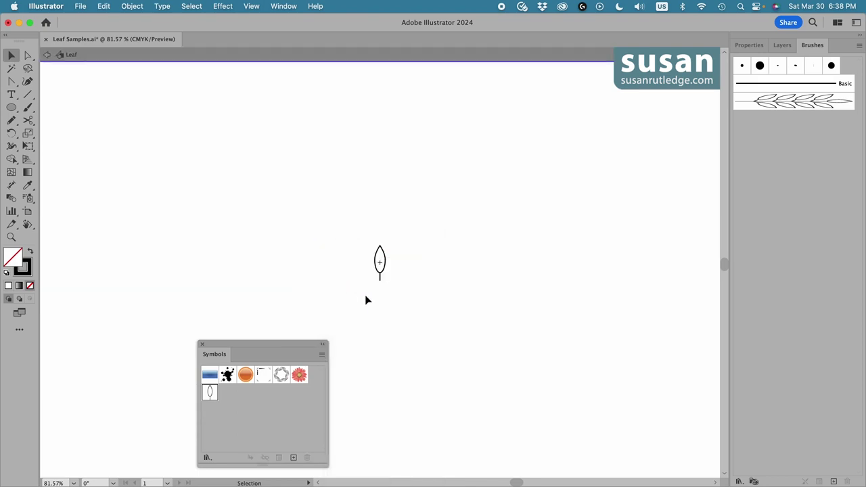
{"action": "left_click", "coordinate": [27, 95]}
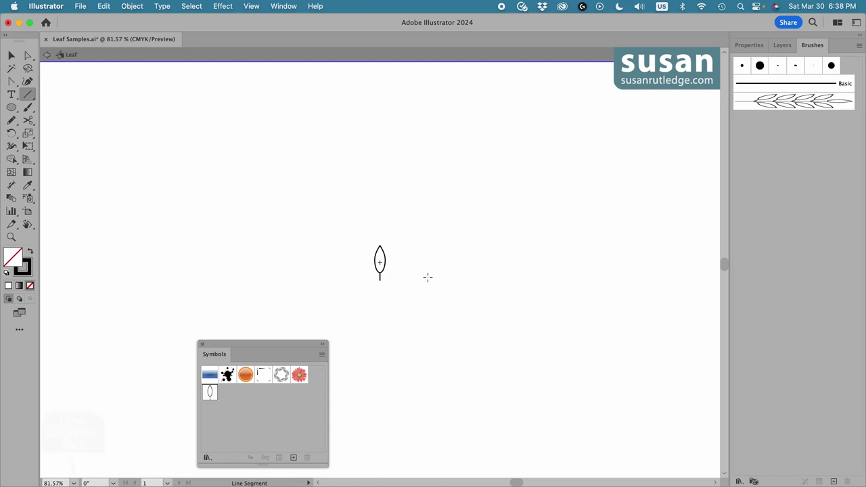
{"action": "left_click_drag", "start_coordinate": [379, 271], "coordinate": [379, 246]}
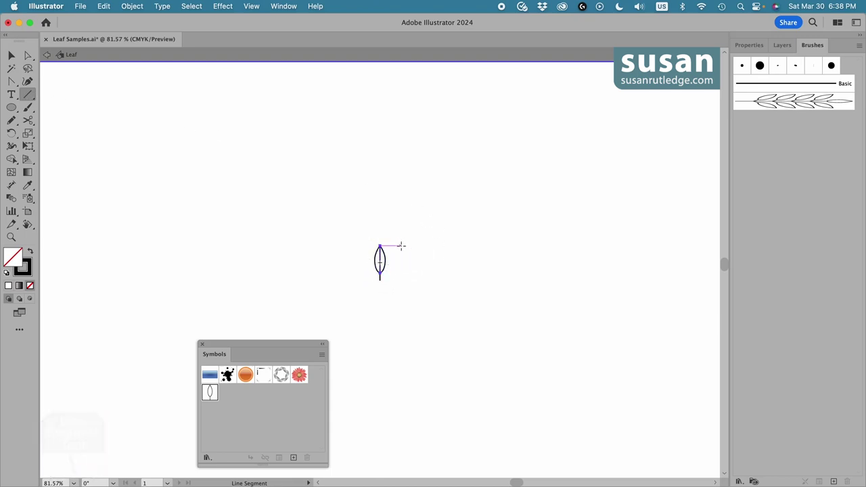
{"action": "left_click", "coordinate": [47, 55]}
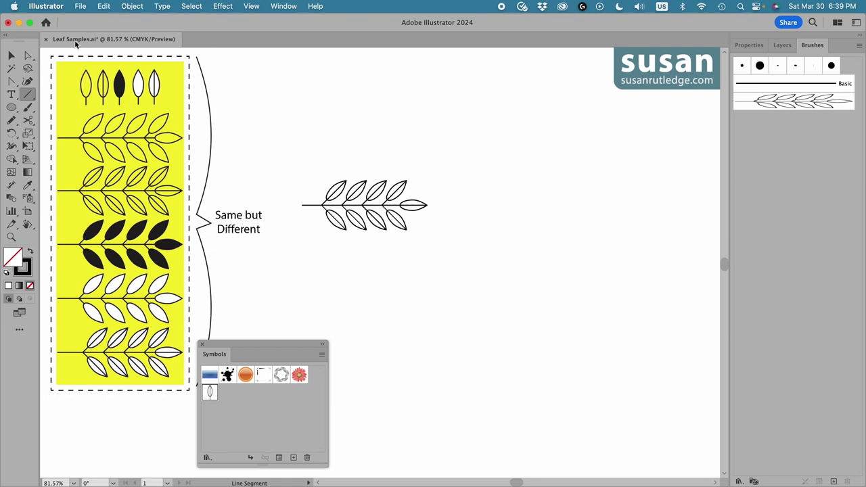
Step: Duplicate the leaf sprig, placing the copy above the original
{"action": "left_click", "coordinate": [11, 55]}
{"action": "left_click_drag", "start_coordinate": [298, 139], "coordinate": [450, 241]}
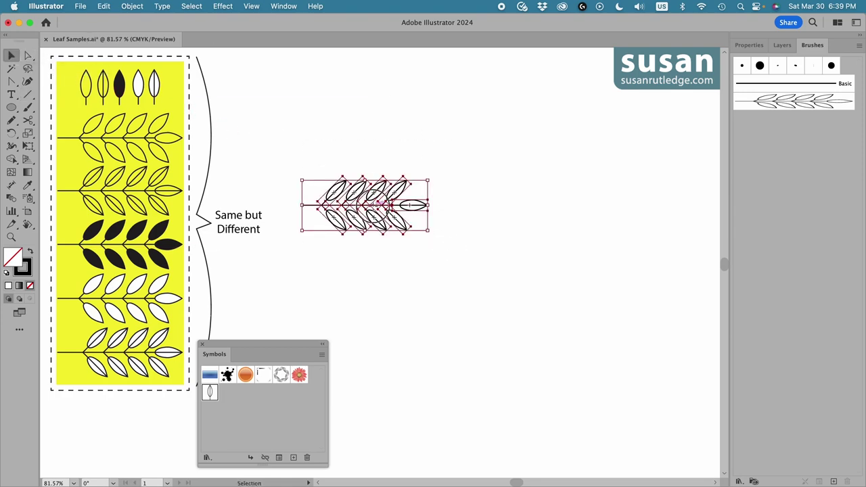
{"action": "left_click_drag", "start_coordinate": [374, 211], "coordinate": [383, 169]}
Step: Expand the upper sprig's Leaf symbol instances into plain paths showing their centre veins
{"action": "left_click", "coordinate": [465, 181]}
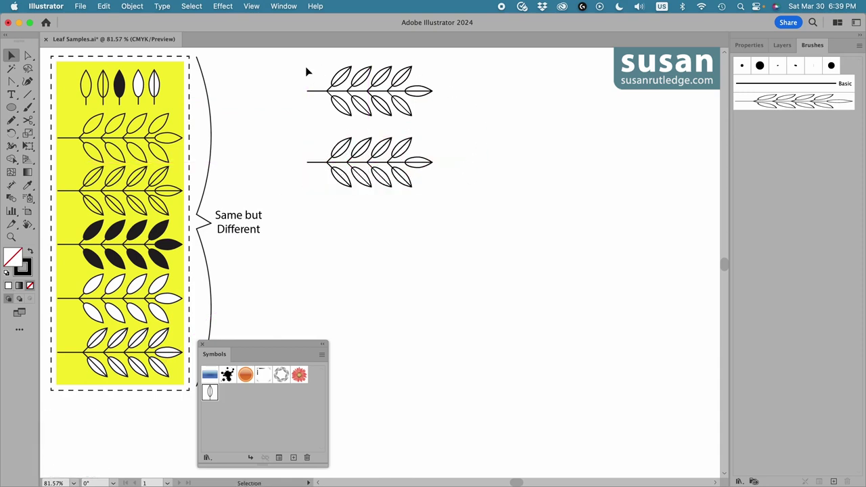
{"action": "left_click_drag", "start_coordinate": [306, 67], "coordinate": [420, 115]}
{"action": "left_click", "coordinate": [133, 7]}
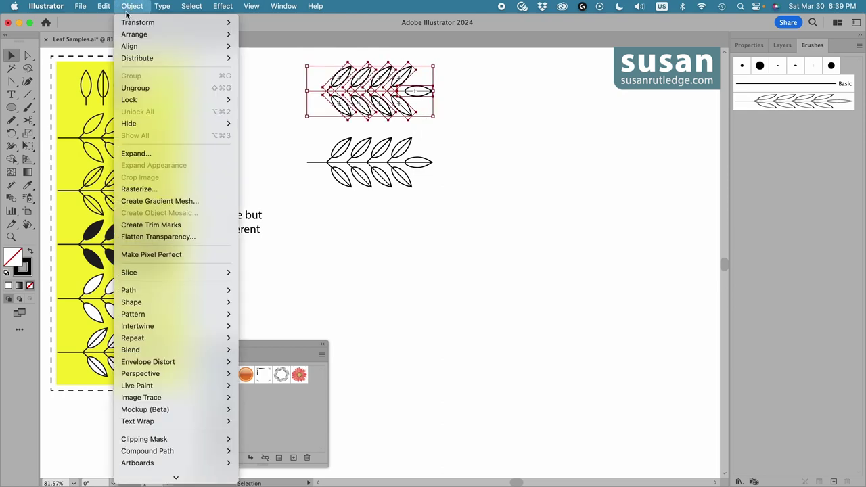
{"action": "left_click", "coordinate": [138, 153]}
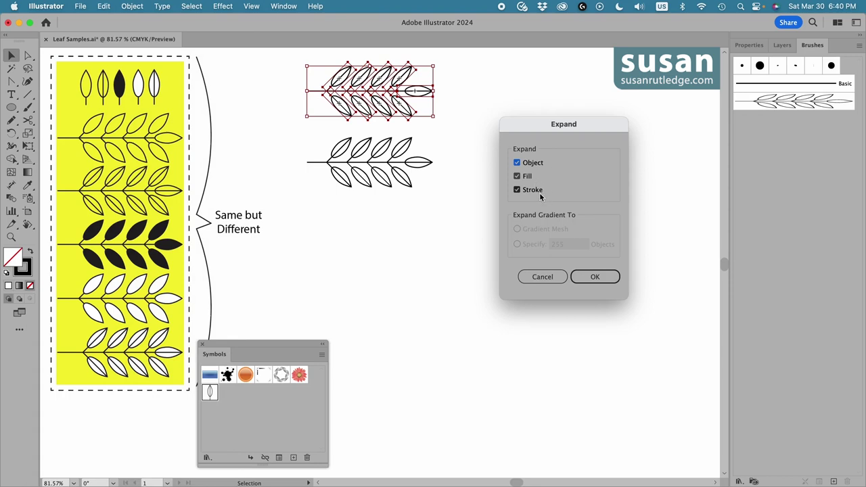
{"action": "left_click", "coordinate": [597, 276]}
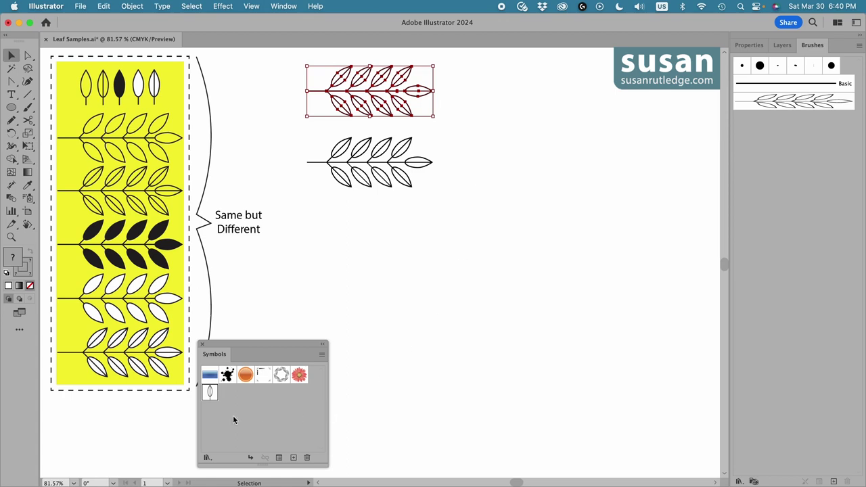
Step: Fill the leaf inside the Leaf symbol with black
{"action": "left_click", "coordinate": [321, 357]}
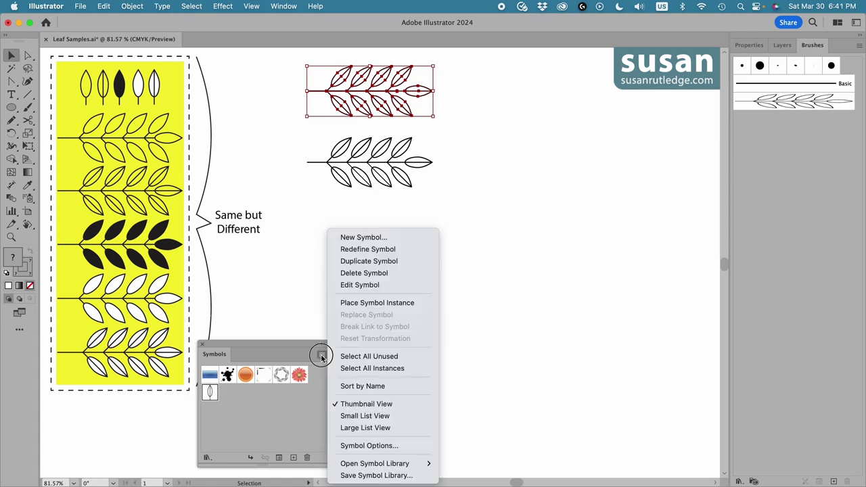
{"action": "left_click", "coordinate": [350, 284]}
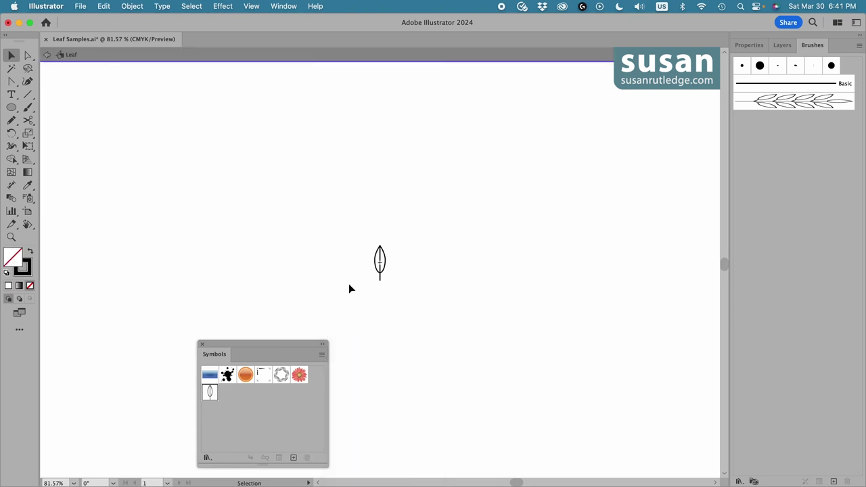
{"action": "left_click", "coordinate": [745, 46]}
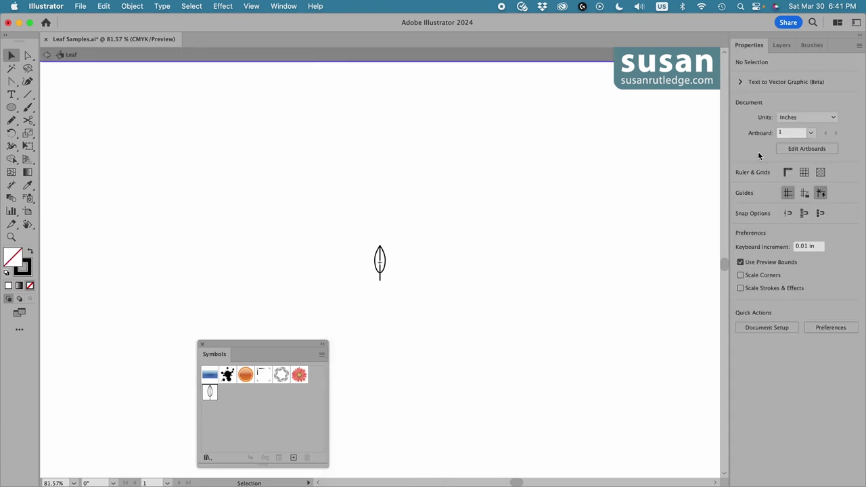
{"action": "left_click", "coordinate": [384, 268]}
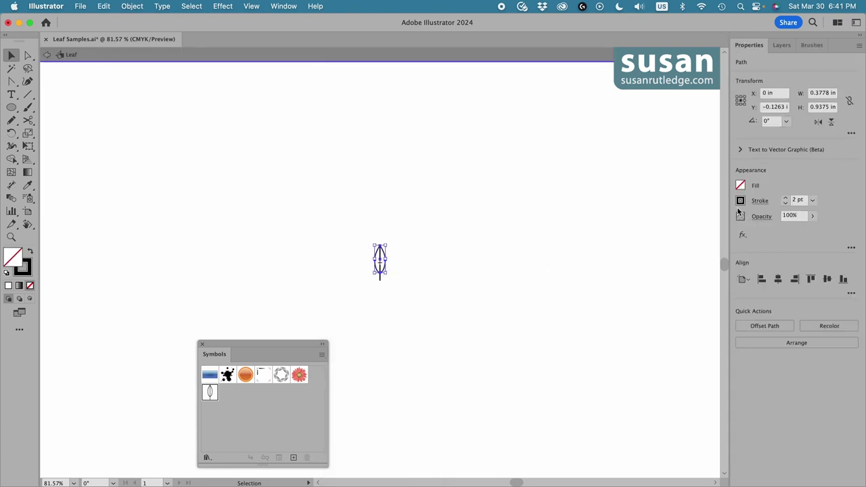
{"action": "left_click", "coordinate": [742, 184]}
{"action": "left_click", "coordinate": [667, 227]}
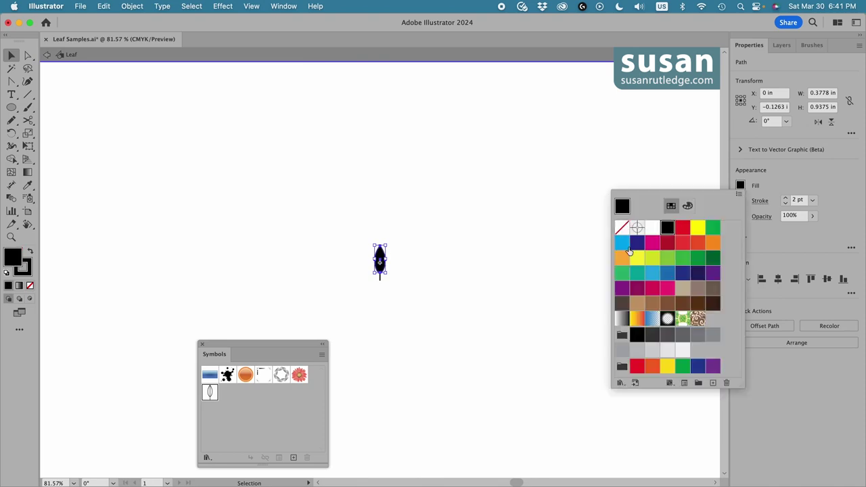
{"action": "left_click", "coordinate": [476, 304]}
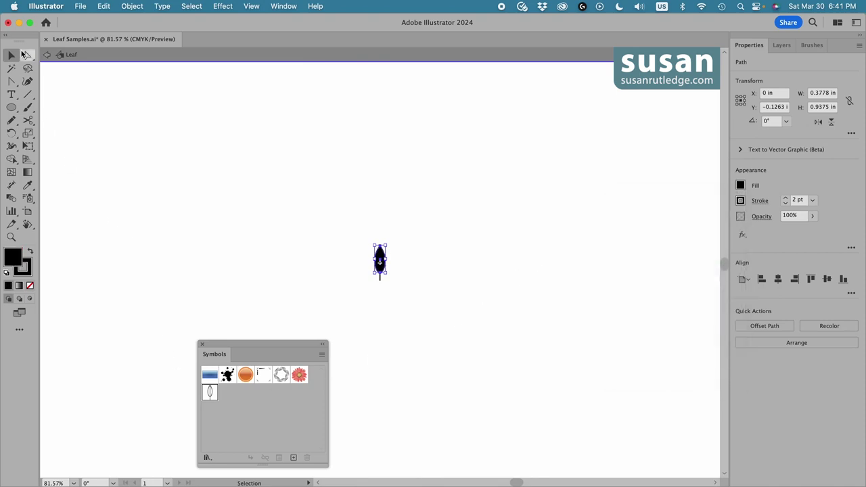
{"action": "left_click", "coordinate": [46, 55]}
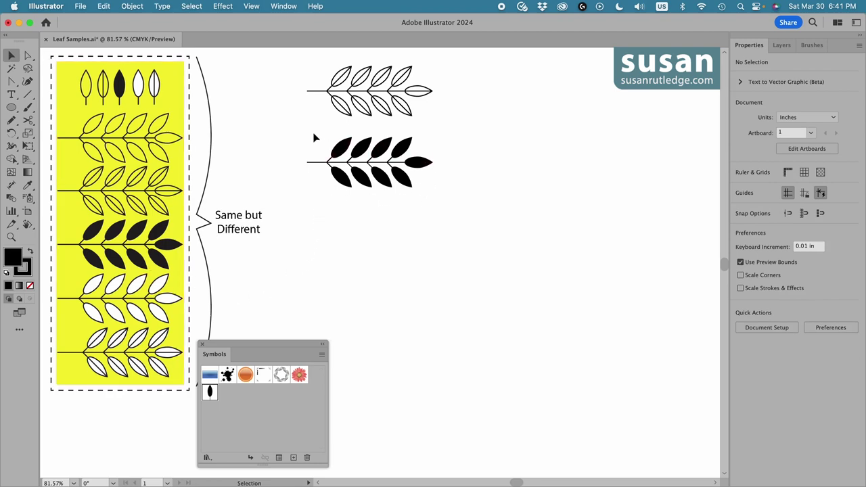
Step: Copy the black branch below itself and expand the middle black branch into plain paths
{"action": "left_click_drag", "start_coordinate": [311, 134], "coordinate": [406, 249]}
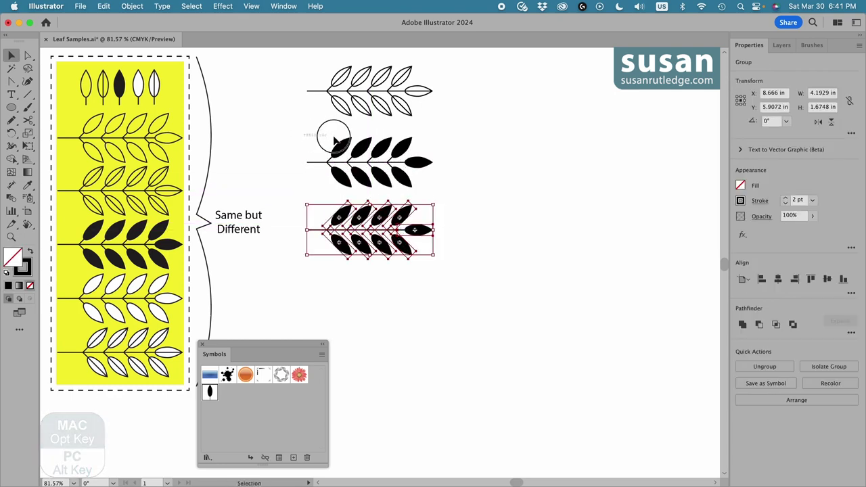
{"action": "left_click_drag", "start_coordinate": [349, 138], "coordinate": [437, 176]}
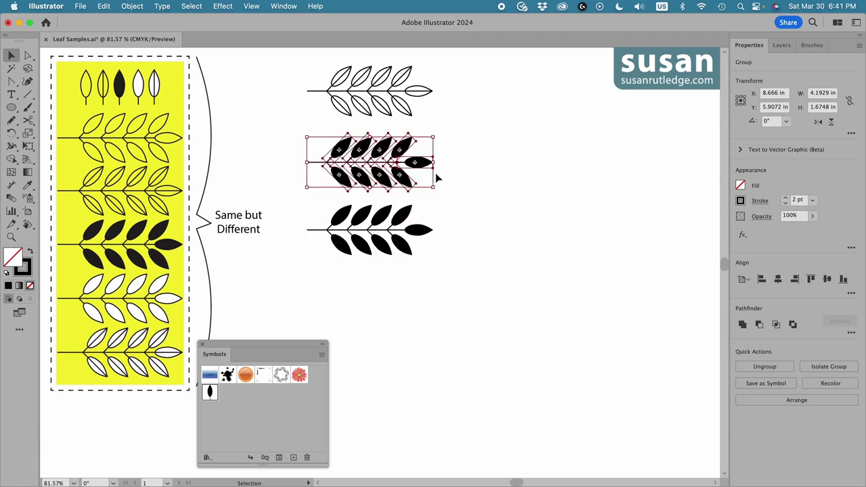
{"action": "left_click", "coordinate": [134, 7]}
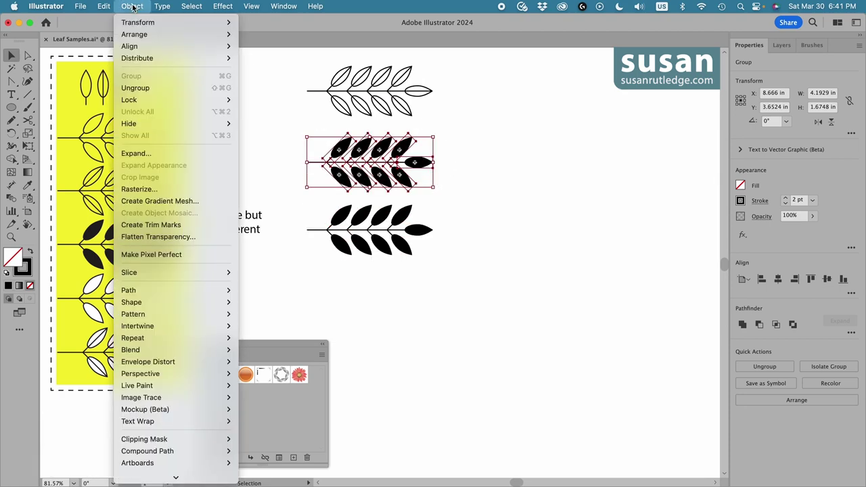
{"action": "left_click", "coordinate": [132, 154]}
{"action": "left_click", "coordinate": [594, 278]}
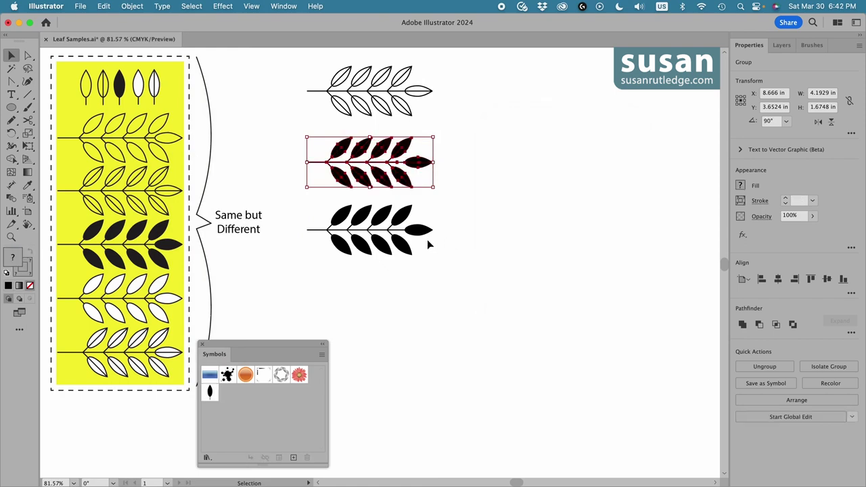
Step: Change the Leaf symbol's leaf fill to white
{"action": "left_click", "coordinate": [210, 394]}
{"action": "left_click", "coordinate": [321, 356]}
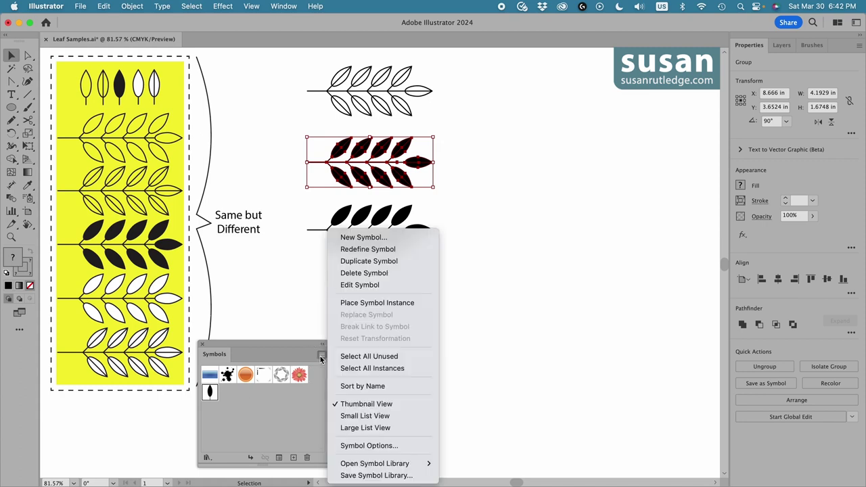
{"action": "left_click", "coordinate": [359, 285]}
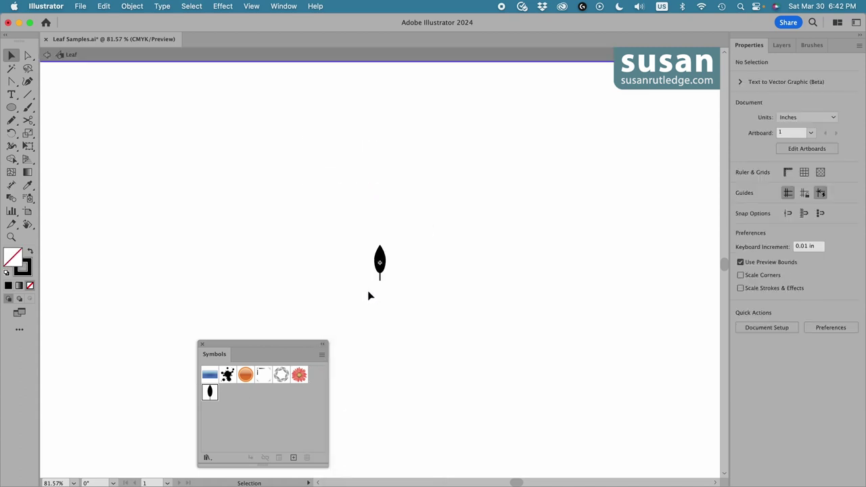
{"action": "left_click", "coordinate": [382, 251]}
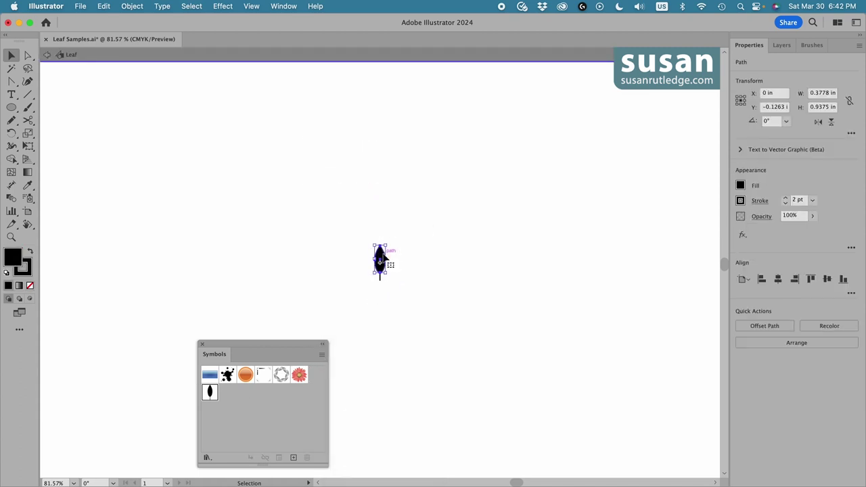
{"action": "left_click", "coordinate": [740, 185]}
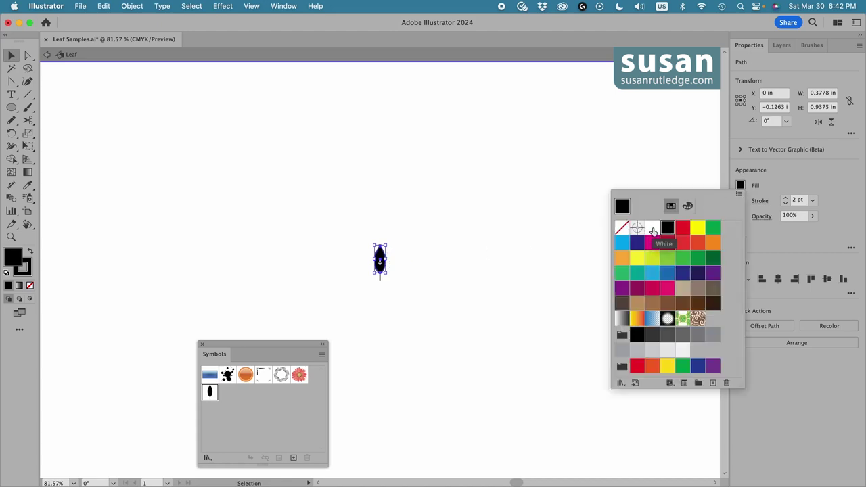
{"action": "left_click", "coordinate": [652, 229]}
{"action": "left_click", "coordinate": [663, 165]}
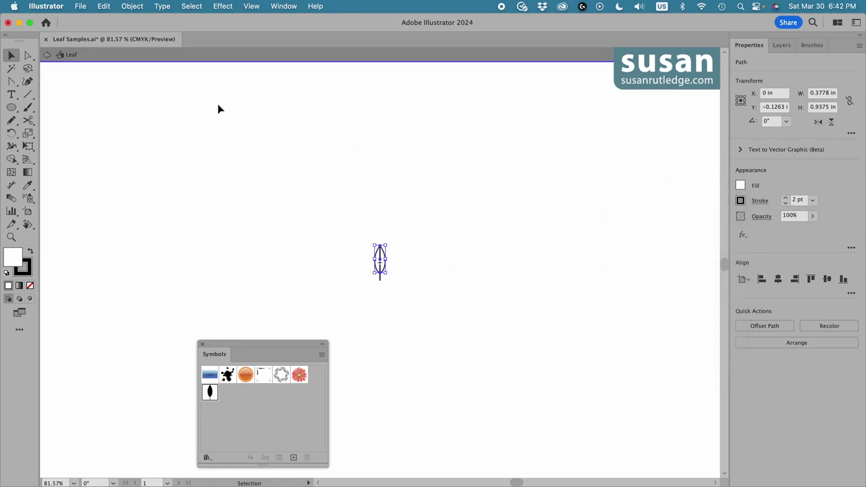
{"action": "left_click", "coordinate": [46, 55]}
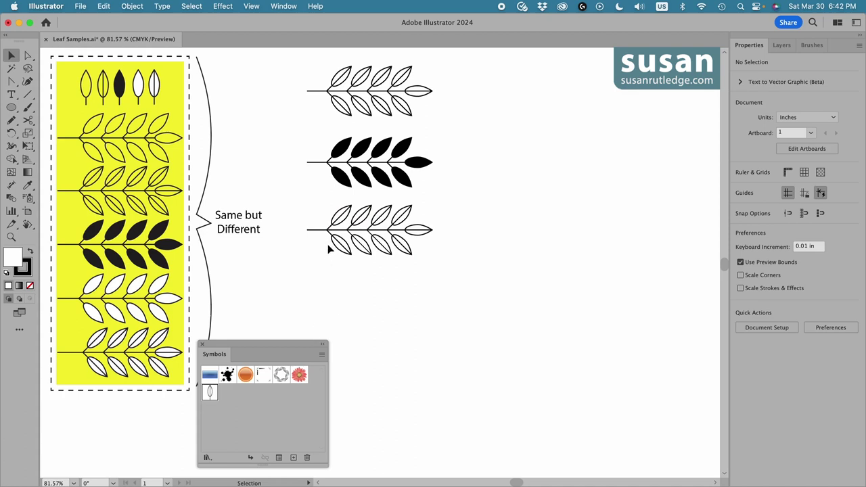
Step: Copy the third branch straight down as a fourth and expand the third into plain paths
{"action": "left_click_drag", "start_coordinate": [324, 207], "coordinate": [441, 251]}
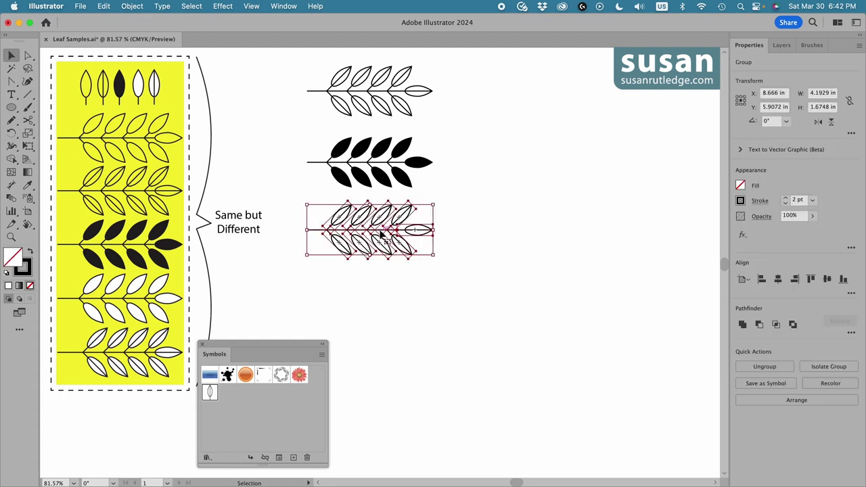
{"action": "left_click_drag", "start_coordinate": [380, 235], "coordinate": [379, 294]}
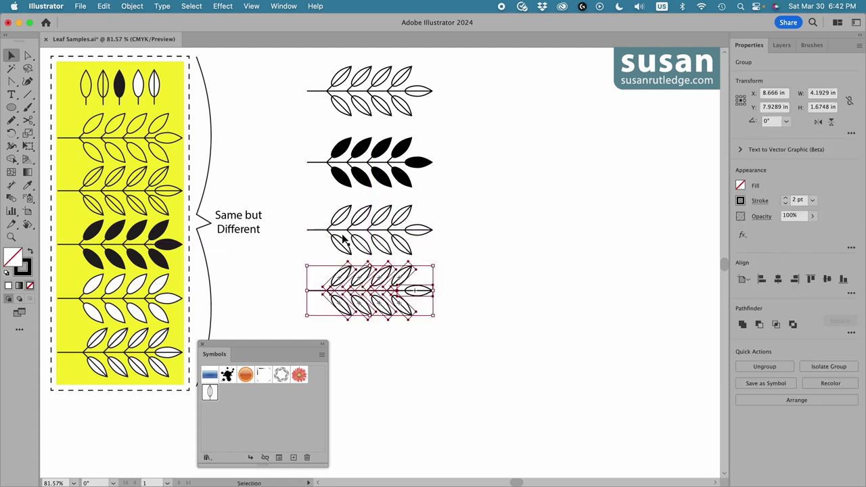
{"action": "left_click", "coordinate": [424, 242]}
{"action": "left_click", "coordinate": [131, 6]}
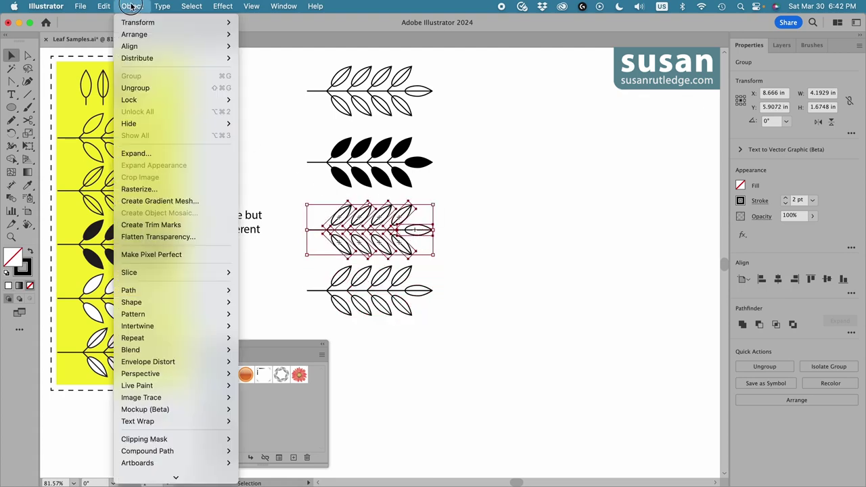
{"action": "left_click", "coordinate": [136, 153]}
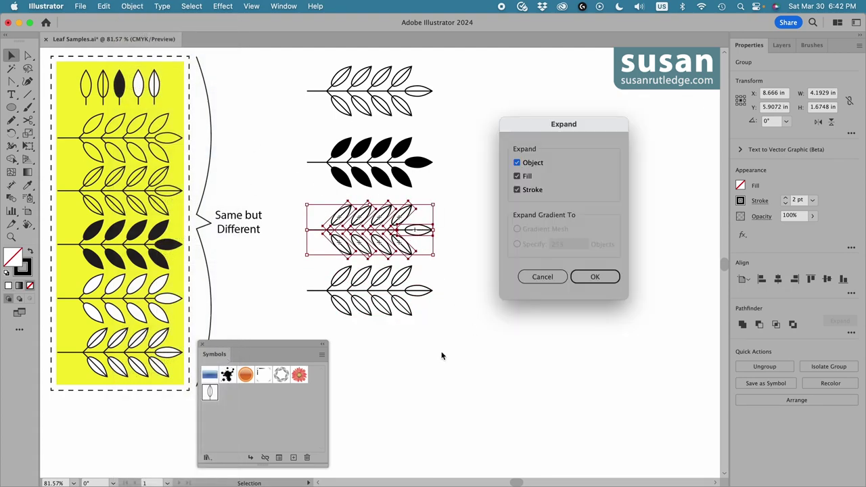
{"action": "left_click", "coordinate": [592, 277]}
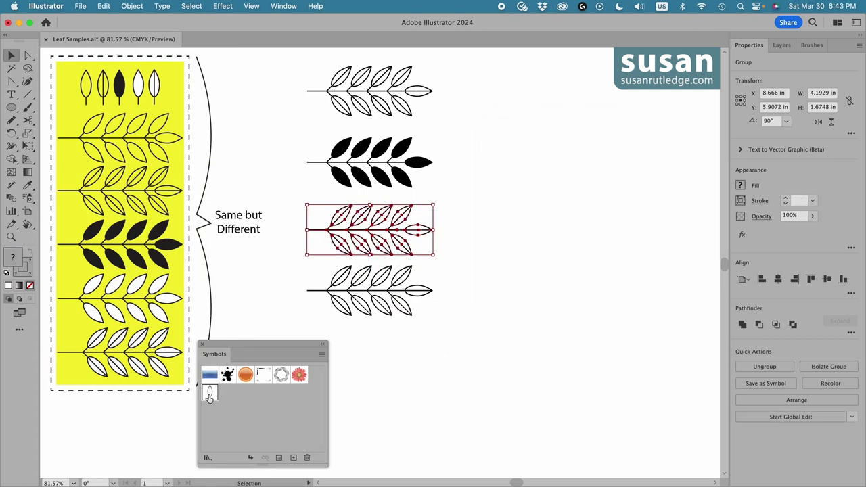
Step: Delete the centre vein line from the Leaf symbol and close the Symbols panel
{"action": "left_click", "coordinate": [321, 355]}
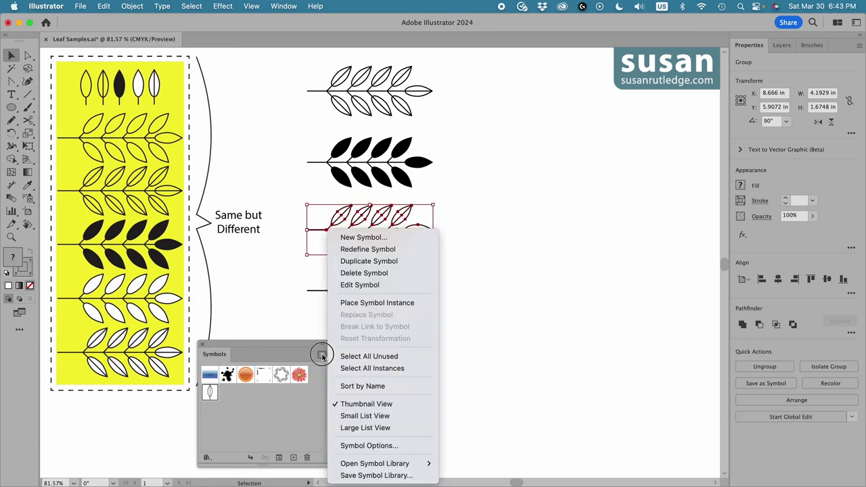
{"action": "left_click", "coordinate": [356, 286]}
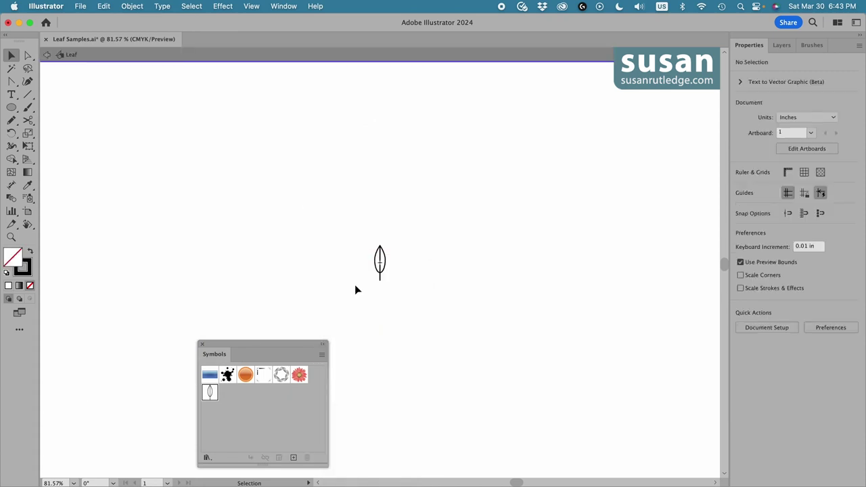
{"action": "left_click", "coordinate": [380, 259]}
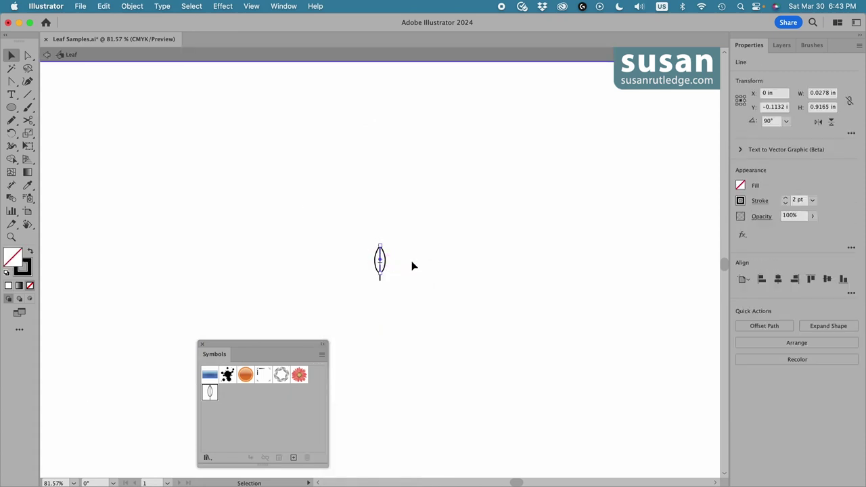
{"action": "key", "text": "Delete"}
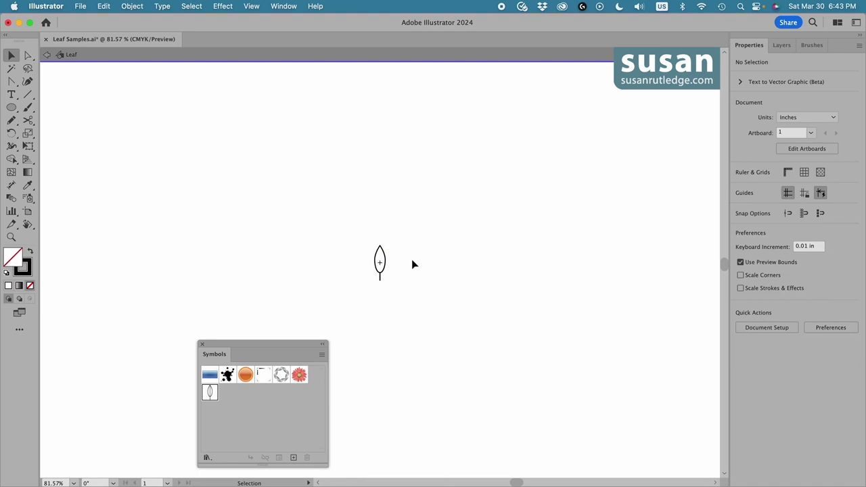
{"action": "left_click", "coordinate": [43, 56]}
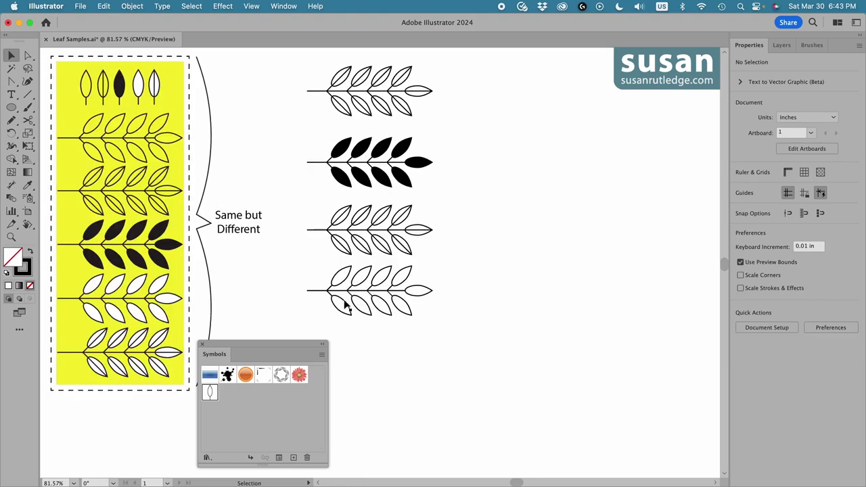
{"action": "mouse_move", "coordinate": [206, 394]}
{"action": "left_mouse_down"}
{"action": "mouse_move", "coordinate": [354, 377]}
{"action": "mouse_move", "coordinate": [402, 304]}
{"action": "mouse_move", "coordinate": [409, 313]}
{"action": "mouse_move", "coordinate": [428, 302]}
{"action": "left_mouse_up"}
{"action": "key", "text": "super+shift+F11"}
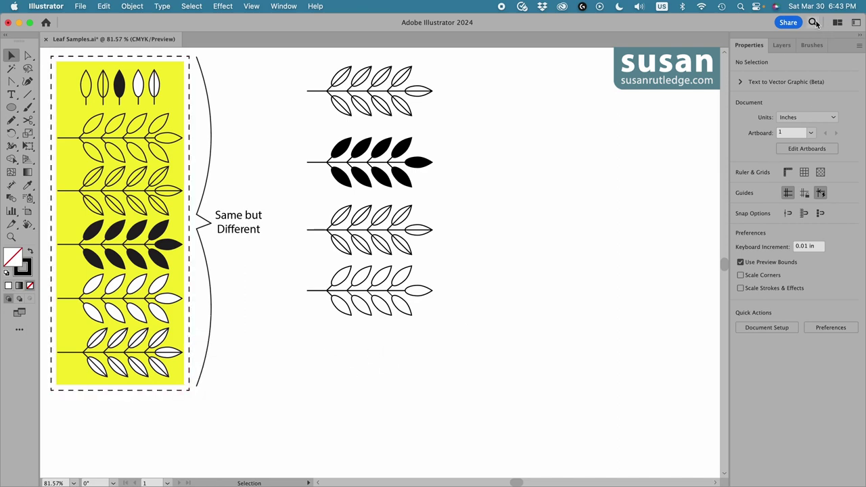
Step: Duplicate the Line Leaf Brush in the Brushes panel and select the copy
{"action": "left_click", "coordinate": [812, 45]}
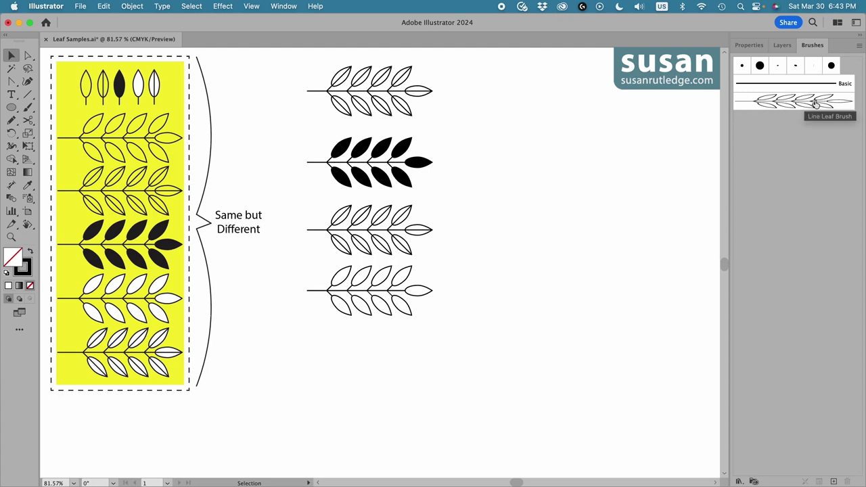
{"action": "left_click", "coordinate": [790, 104]}
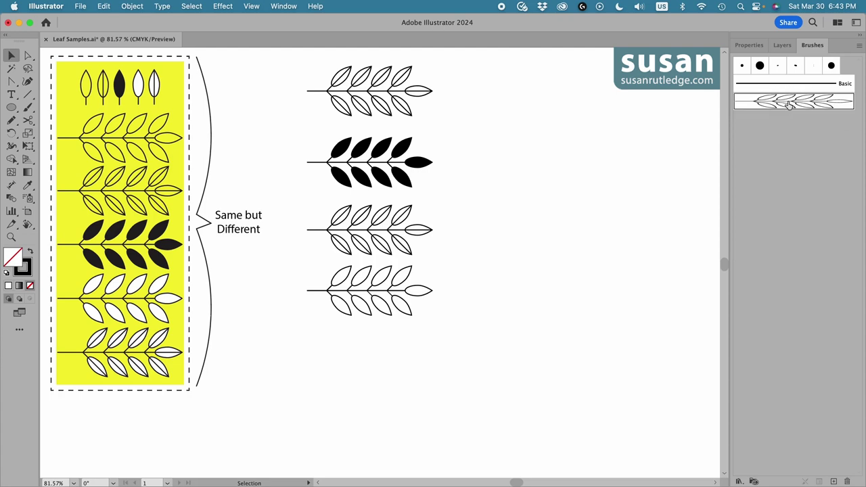
{"action": "left_click", "coordinate": [859, 46]}
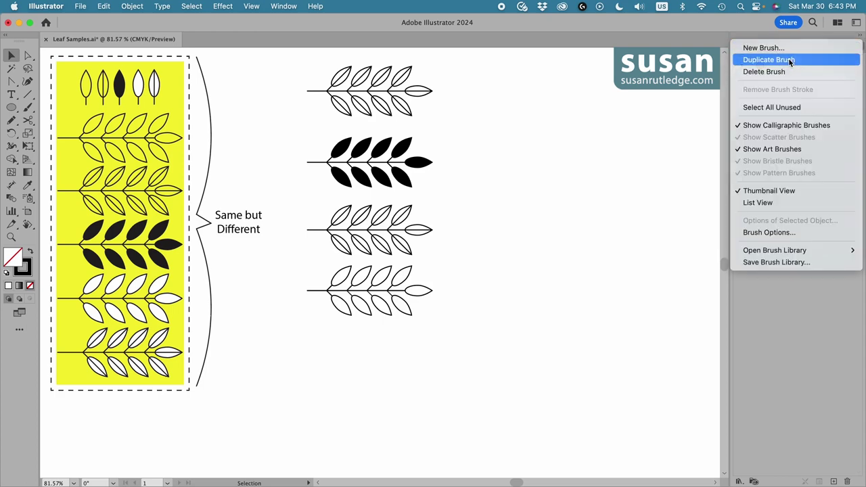
{"action": "left_click", "coordinate": [790, 60]}
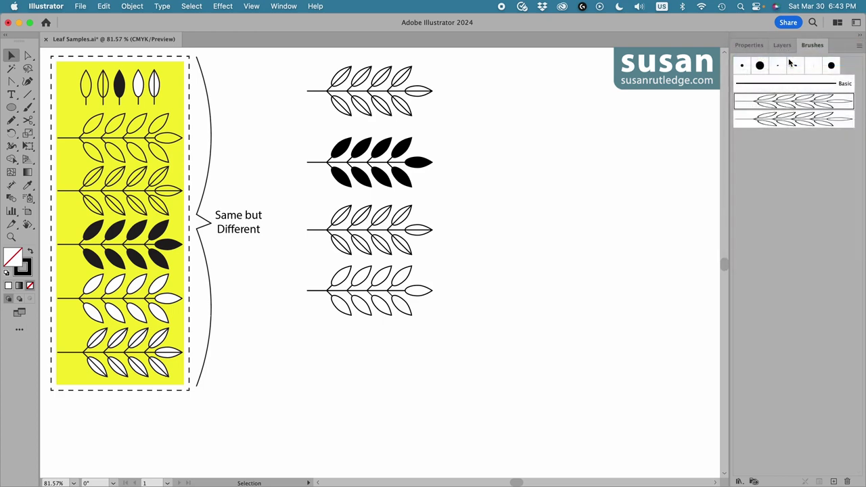
{"action": "left_click", "coordinate": [798, 119]}
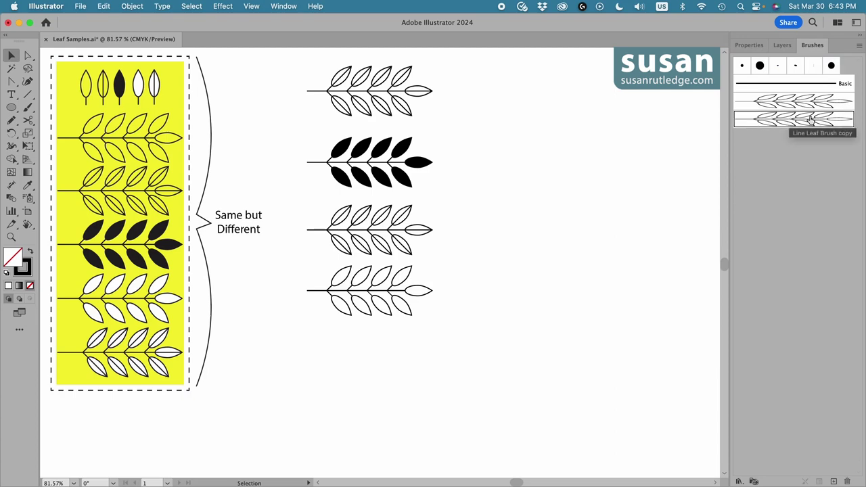
Step: Redefine the copy with the top outline sprig as 'Line Leaf Brush With Stem', then delete the sprig
{"action": "left_click_drag", "start_coordinate": [324, 66], "coordinate": [419, 102]}
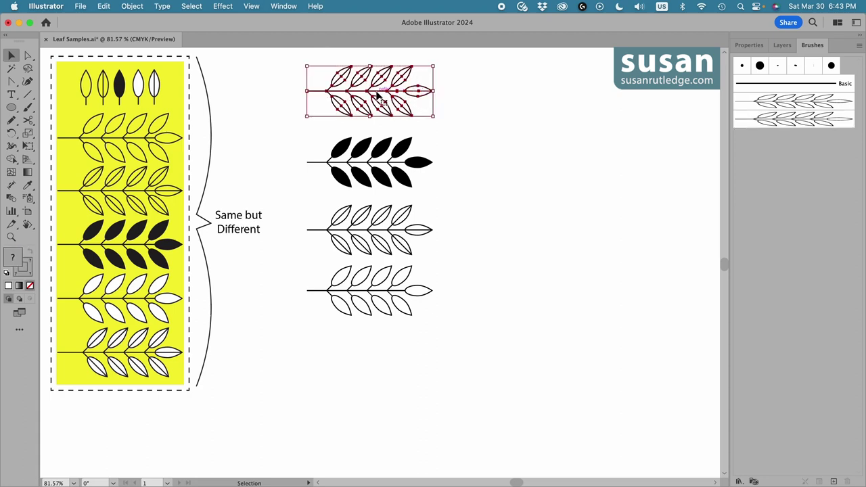
{"action": "mouse_move", "coordinate": [378, 97]}
{"action": "left_mouse_down"}
{"action": "mouse_move", "coordinate": [418, 88]}
{"action": "mouse_move", "coordinate": [709, 150]}
{"action": "mouse_move", "coordinate": [797, 121]}
{"action": "left_mouse_up"}
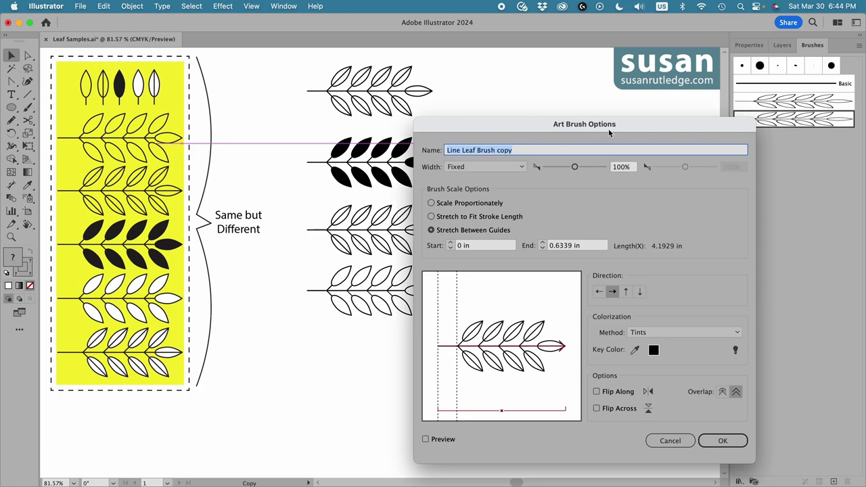
{"action": "double_click", "coordinate": [504, 149]}
{"action": "type", "text": "With Stem"}
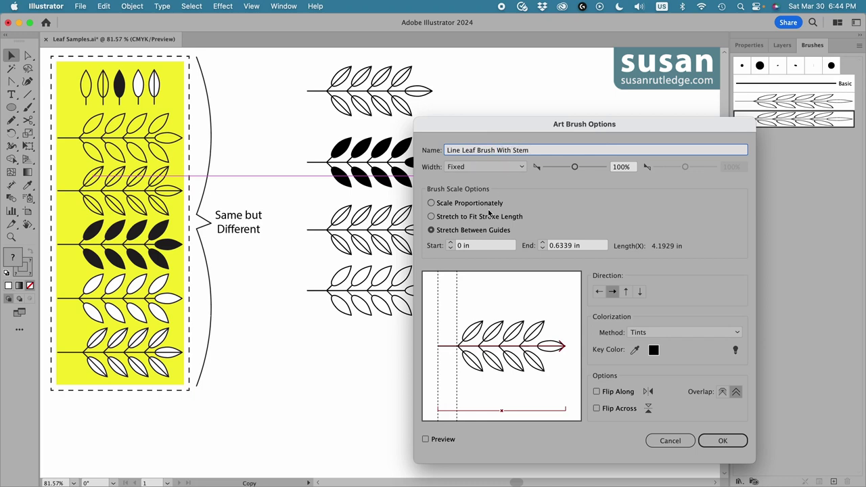
{"action": "left_click", "coordinate": [726, 443]}
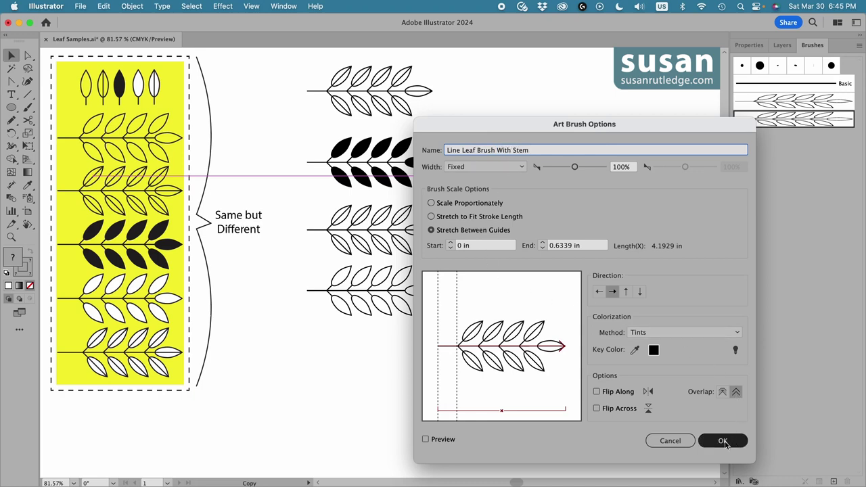
{"action": "left_click", "coordinate": [724, 441]}
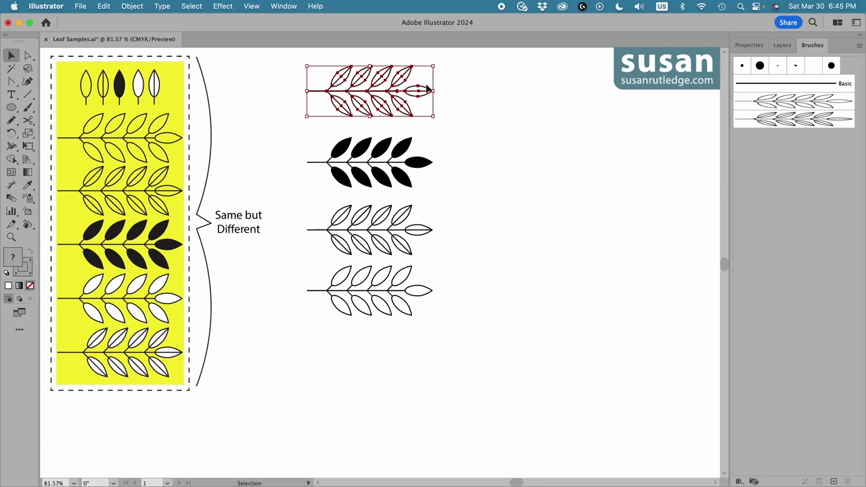
{"action": "key", "text": "Delete"}
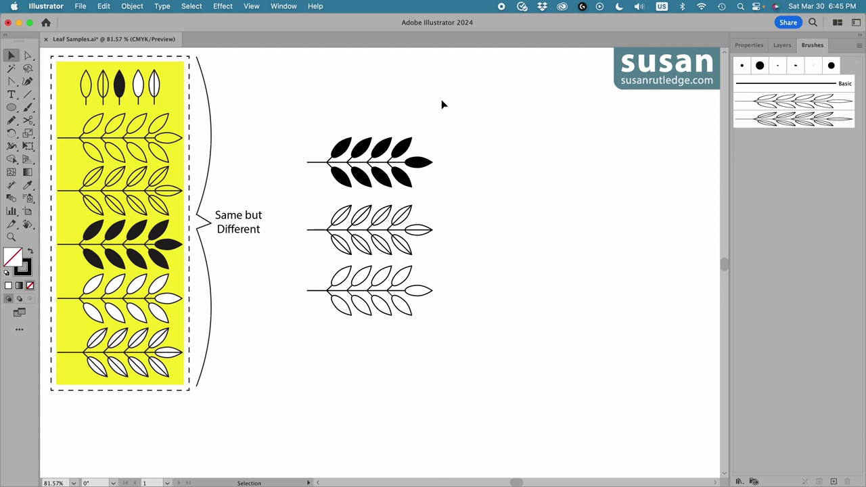
Step: Duplicate the Line Leaf Brush With Stem brush
{"action": "left_click", "coordinate": [796, 119]}
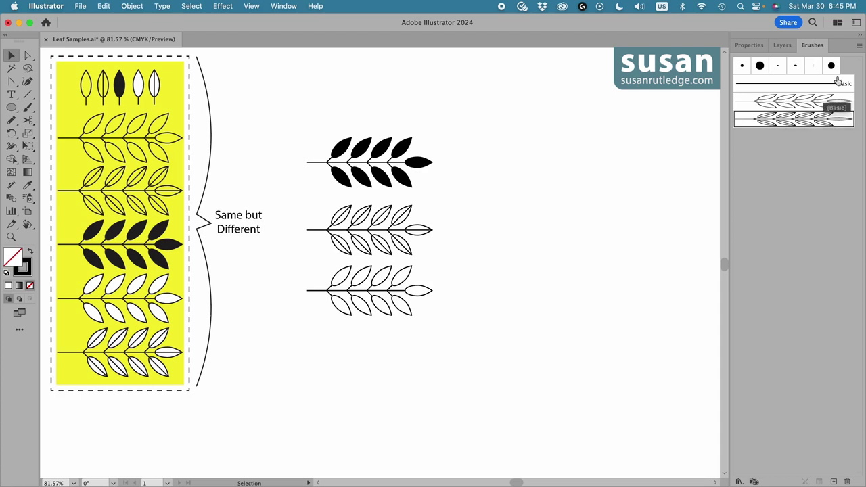
{"action": "left_click", "coordinate": [859, 48]}
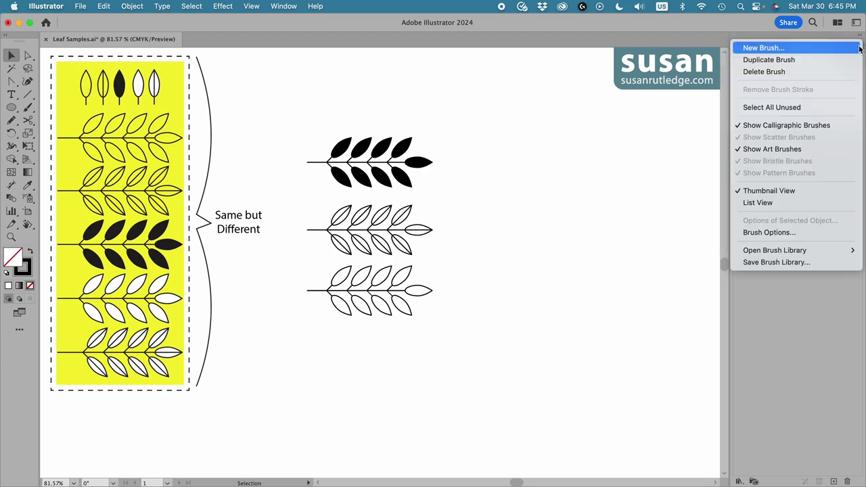
{"action": "left_click", "coordinate": [802, 59]}
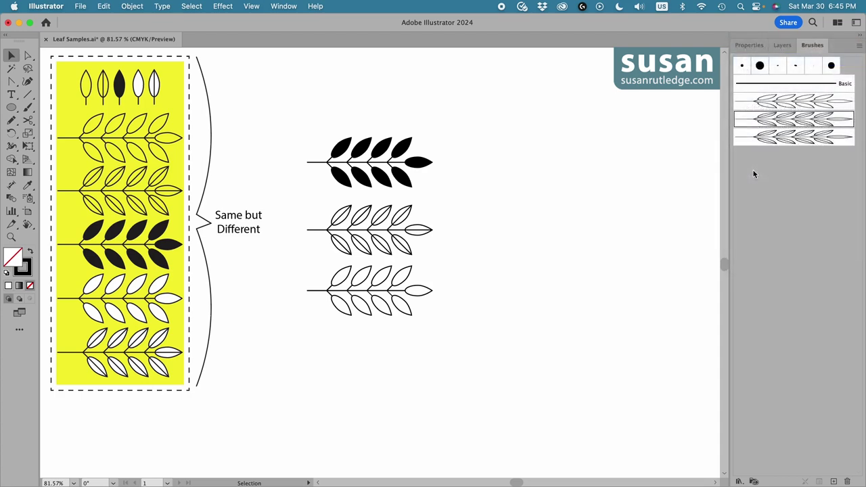
{"action": "left_click", "coordinate": [820, 135]}
Step: Redefine the duplicate with the black sprig as 'Black Leaf Brush', then delete the sprig
{"action": "left_click_drag", "start_coordinate": [321, 129], "coordinate": [420, 180]}
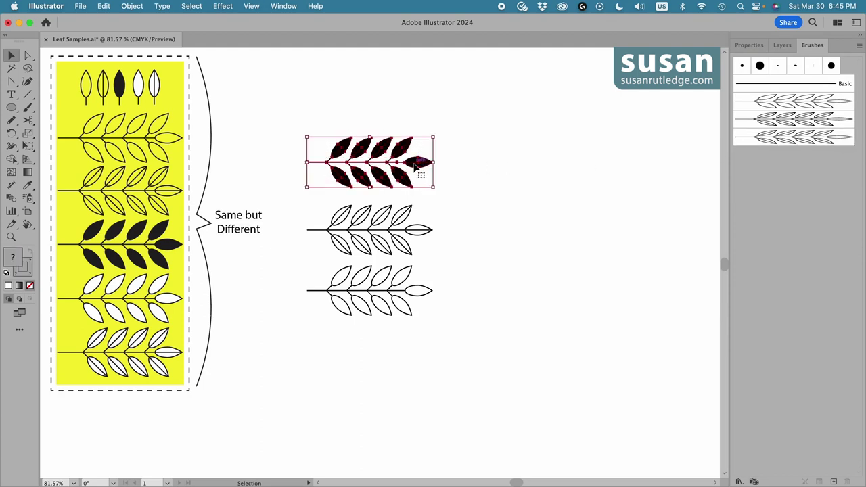
{"action": "mouse_move", "coordinate": [418, 161]}
{"action": "left_mouse_down"}
{"action": "mouse_move", "coordinate": [580, 167]}
{"action": "mouse_move", "coordinate": [774, 143]}
{"action": "left_mouse_up"}
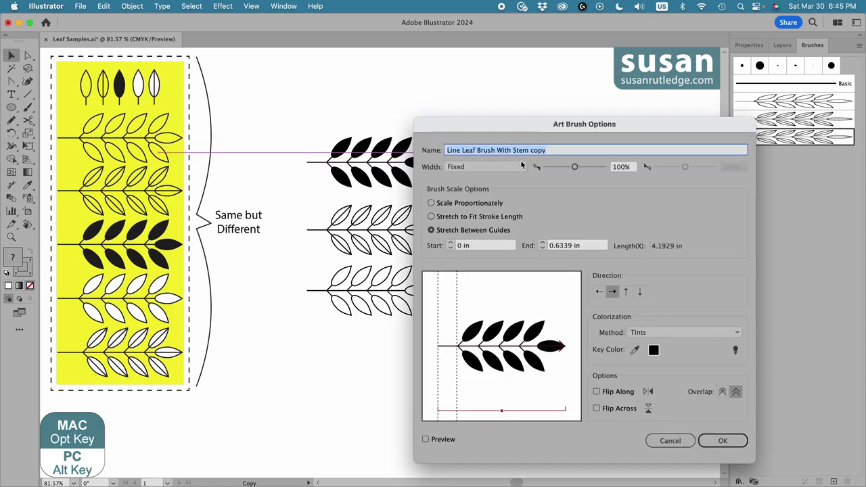
{"action": "left_click", "coordinate": [454, 149]}
{"action": "type", "text": "Black"}
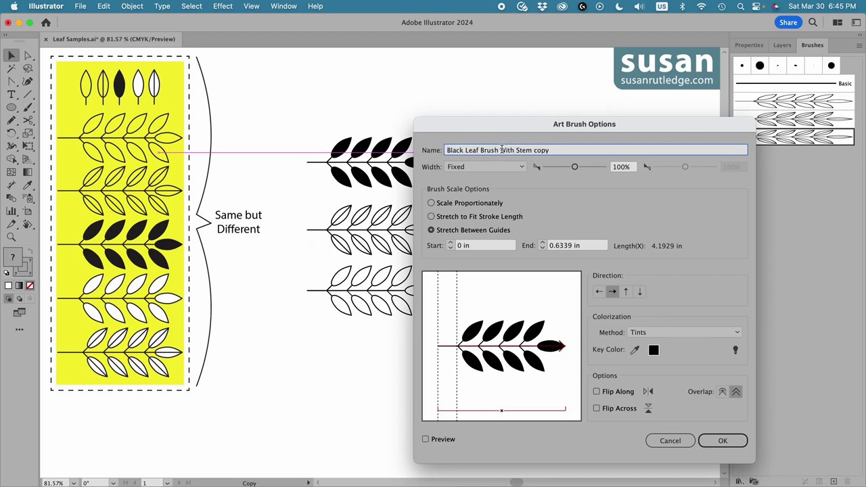
{"action": "left_click_drag", "start_coordinate": [500, 150], "coordinate": [572, 153]}
{"action": "key", "text": "BackSpace"}
{"action": "left_click", "coordinate": [714, 443]}
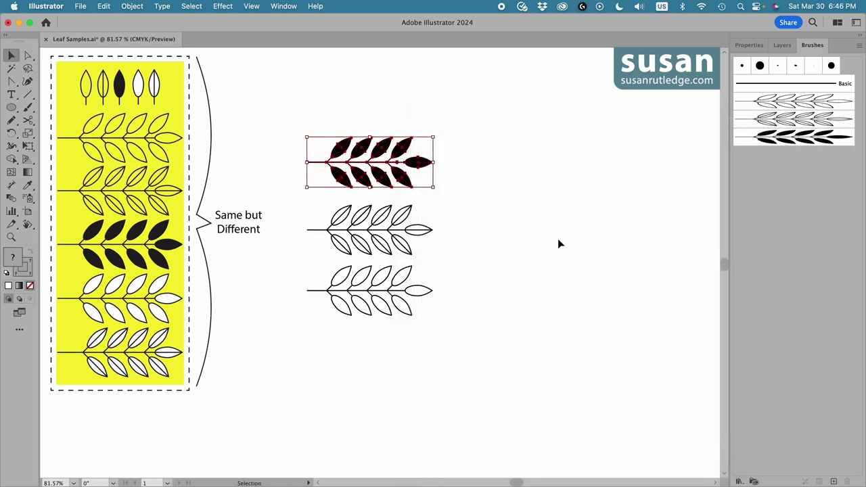
{"action": "key", "text": "BackSpace"}
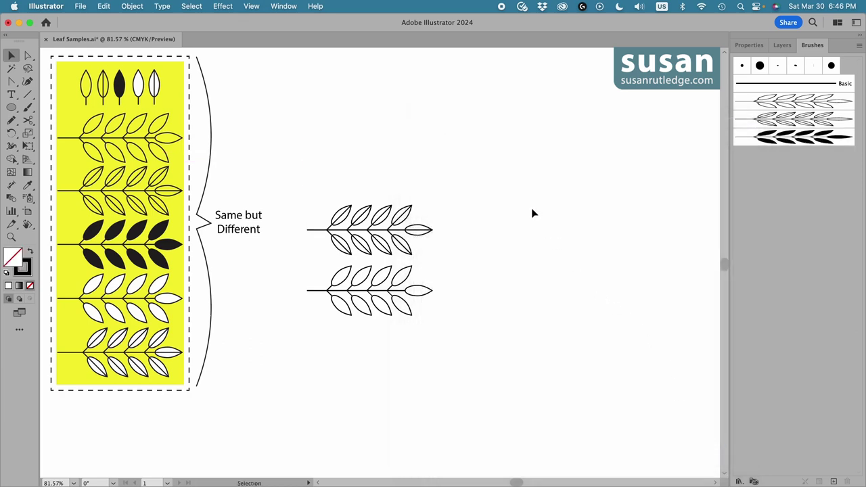
Step: Make a copy of the Black Leaf Brush in the Brushes panel
{"action": "left_click", "coordinate": [809, 143]}
{"action": "left_click", "coordinate": [858, 45]}
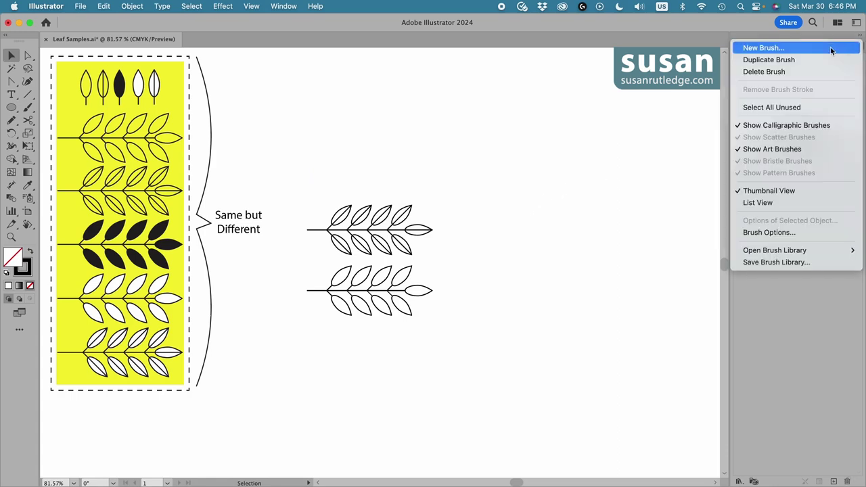
{"action": "left_click", "coordinate": [803, 60]}
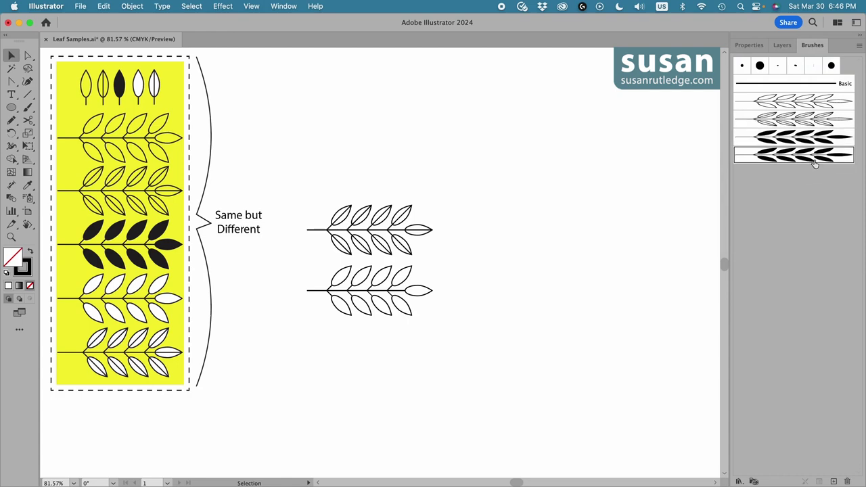
Step: Redefine the copy with the upper outline sprig as 'White Leaf with Stem', then delete the sprig
{"action": "mouse_move", "coordinate": [312, 208]}
{"action": "left_mouse_down"}
{"action": "mouse_move", "coordinate": [421, 243]}
{"action": "mouse_move", "coordinate": [458, 246]}
{"action": "mouse_move", "coordinate": [562, 201]}
{"action": "mouse_move", "coordinate": [755, 174]}
{"action": "mouse_move", "coordinate": [772, 160]}
{"action": "left_mouse_up"}
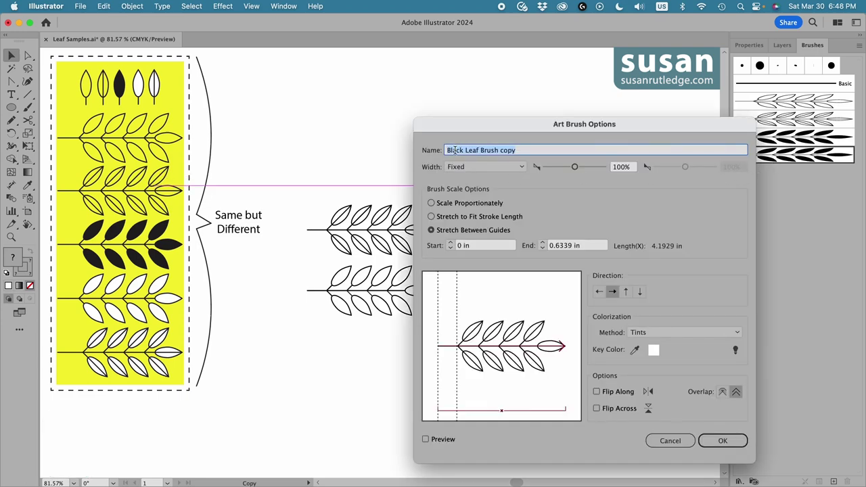
{"action": "left_click", "coordinate": [455, 151]}
{"action": "type", "text": "White Leaf "}
{"action": "left_click_drag", "start_coordinate": [455, 151], "coordinate": [518, 150]}
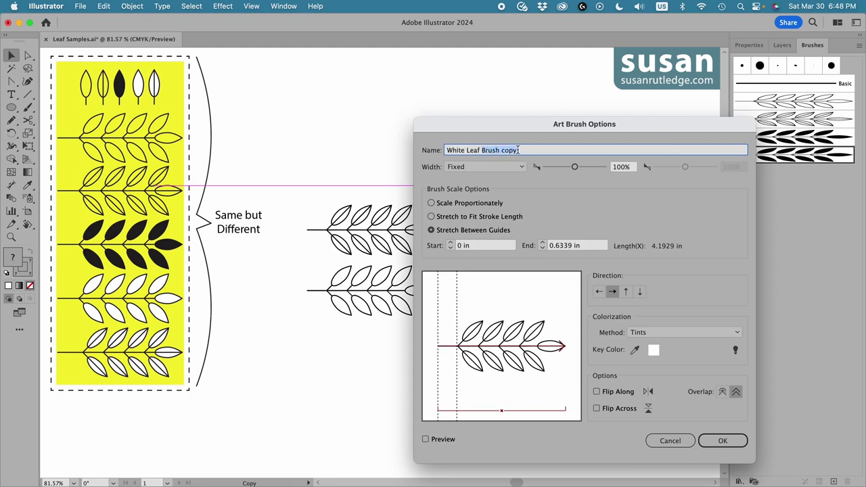
{"action": "type", "text": "with"}
{"action": "left_click", "coordinate": [722, 441]}
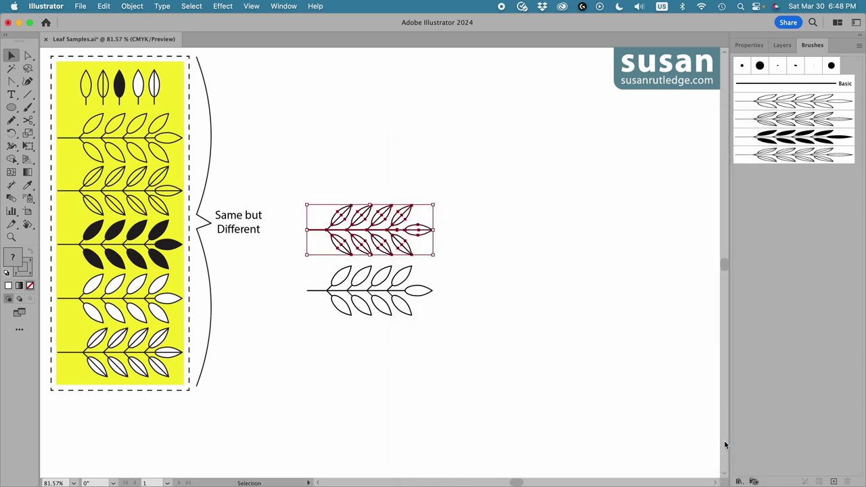
{"action": "key", "text": "Delete"}
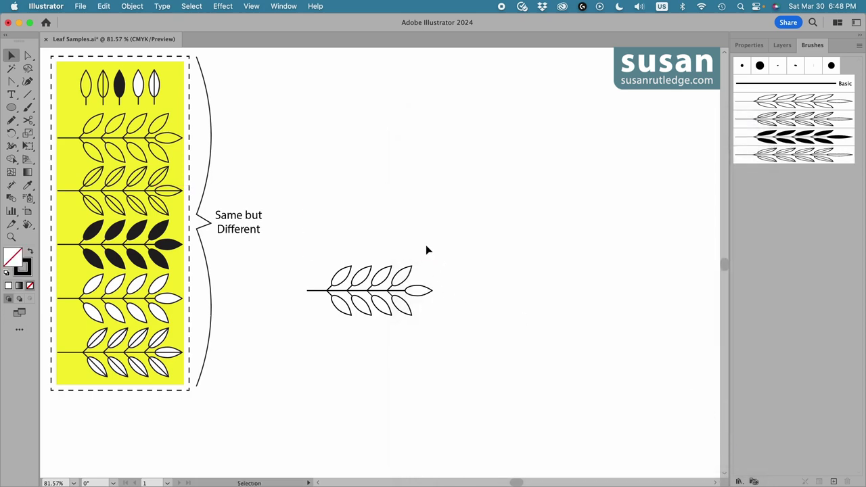
Step: Make a copy of the White Leaf with Stem brush in the Brushes panel
{"action": "left_click", "coordinate": [847, 156]}
{"action": "left_click", "coordinate": [859, 45]}
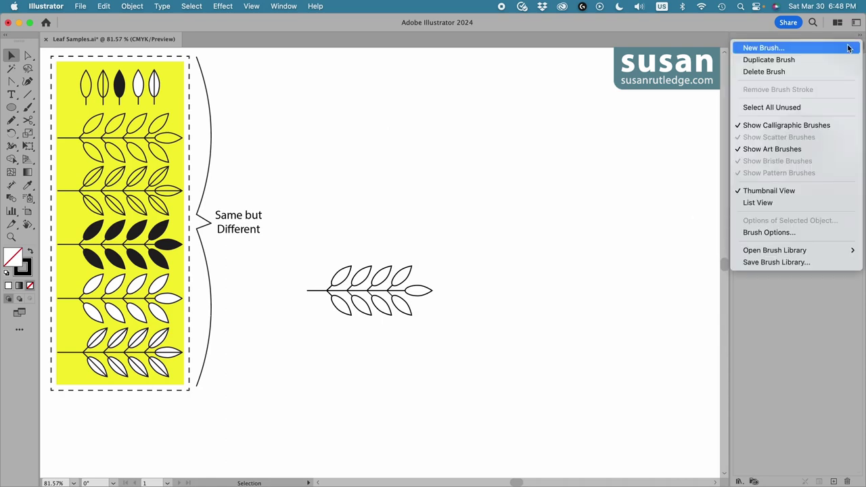
{"action": "left_click", "coordinate": [796, 66]}
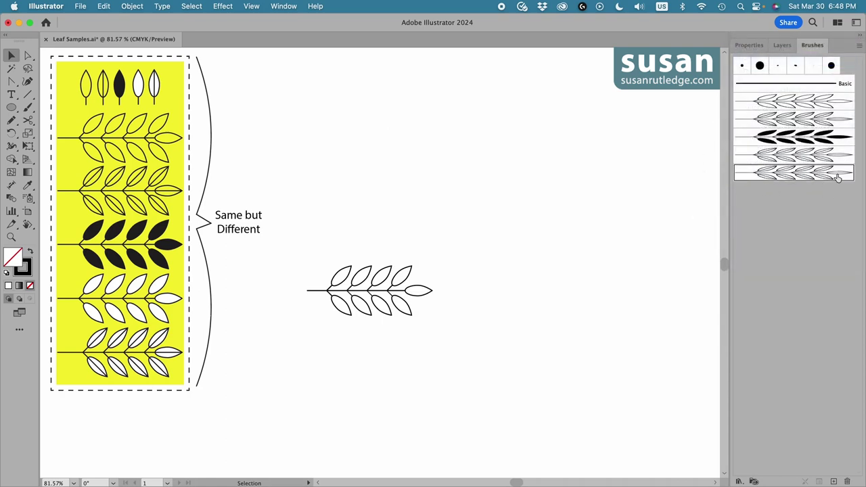
Step: Redefine the copy with the last leaf sprig as 'White Leaf Brush', then delete the sprig
{"action": "mouse_move", "coordinate": [303, 258]}
{"action": "left_mouse_down"}
{"action": "mouse_move", "coordinate": [426, 305]}
{"action": "mouse_move", "coordinate": [415, 291]}
{"action": "mouse_move", "coordinate": [759, 236]}
{"action": "mouse_move", "coordinate": [791, 176]}
{"action": "left_mouse_up"}
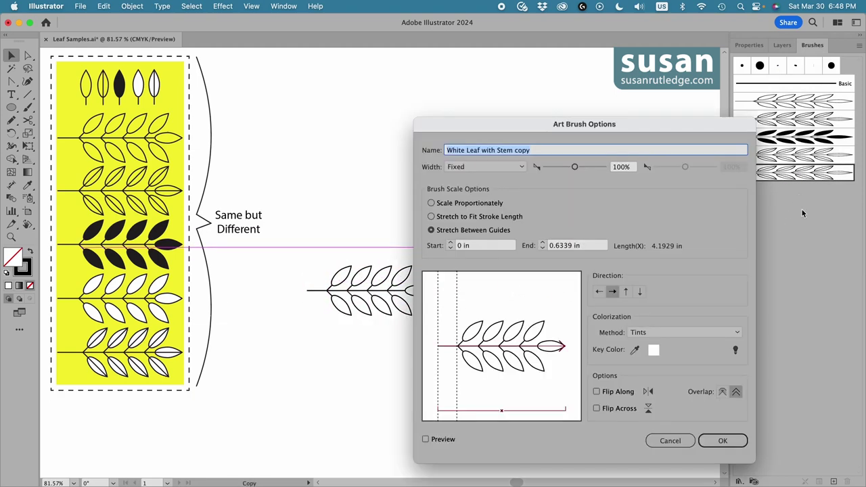
{"action": "left_click", "coordinate": [483, 150]}
{"action": "left_click_drag", "start_coordinate": [483, 151], "coordinate": [531, 150]}
{"action": "type", "text": "Brush"}
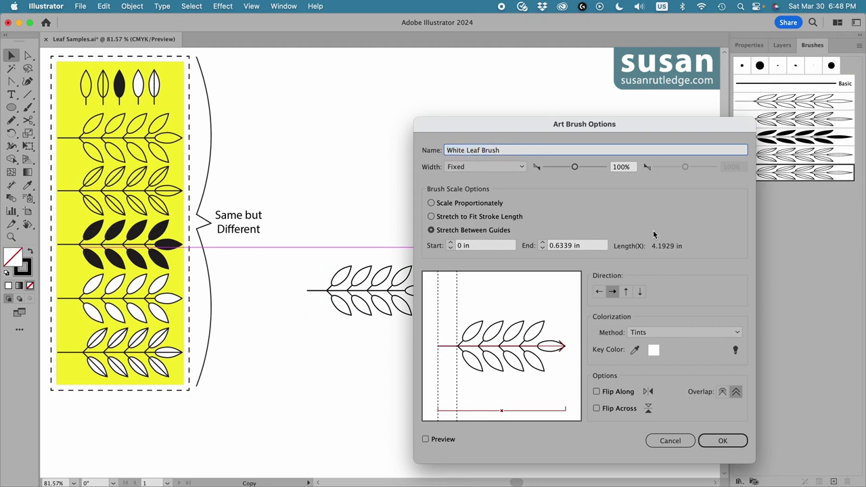
{"action": "left_click", "coordinate": [722, 440]}
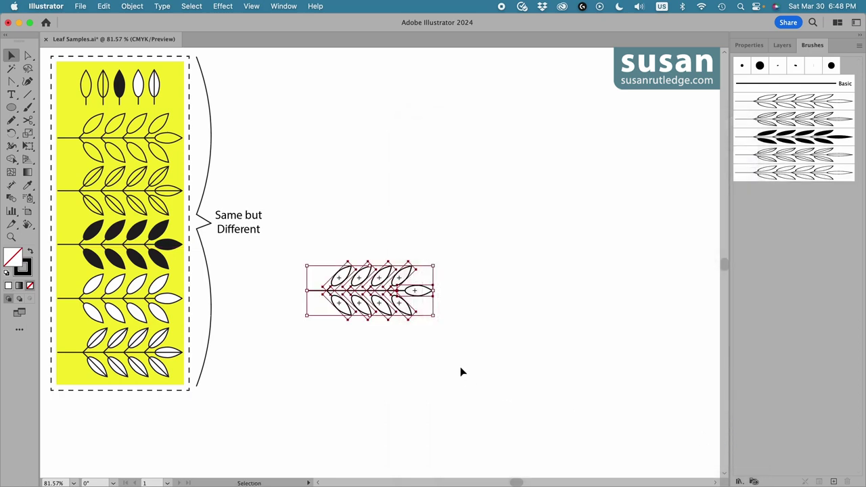
{"action": "key", "text": "Delete"}
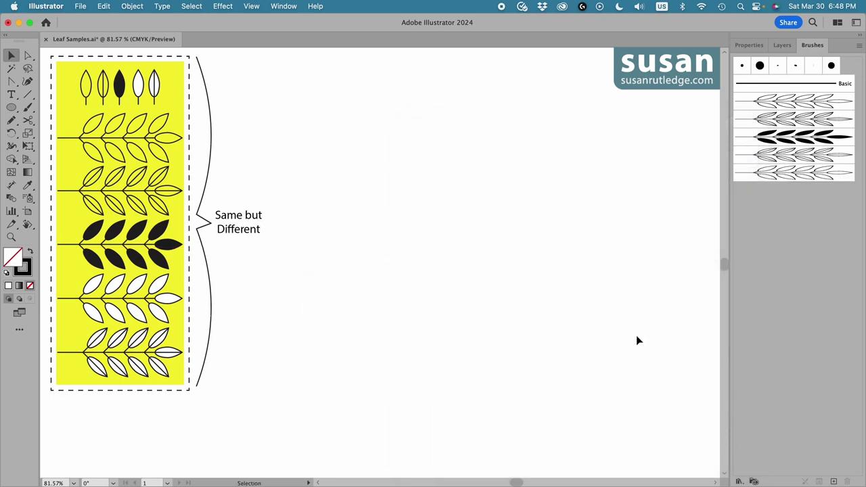